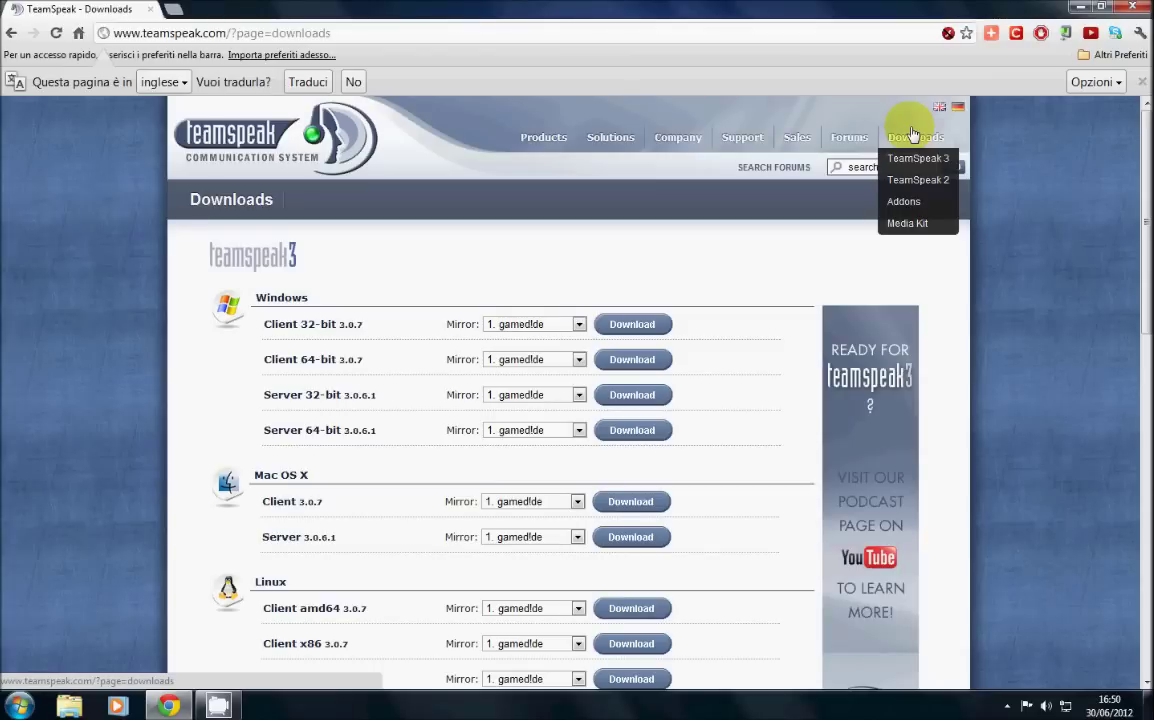
- Download the Windows Client 32-bit 3.0.7 of TeamSpeak 3, accepting the license agreement and skipping the survey
scroll(633, 330, down, 1)
click(633, 331)
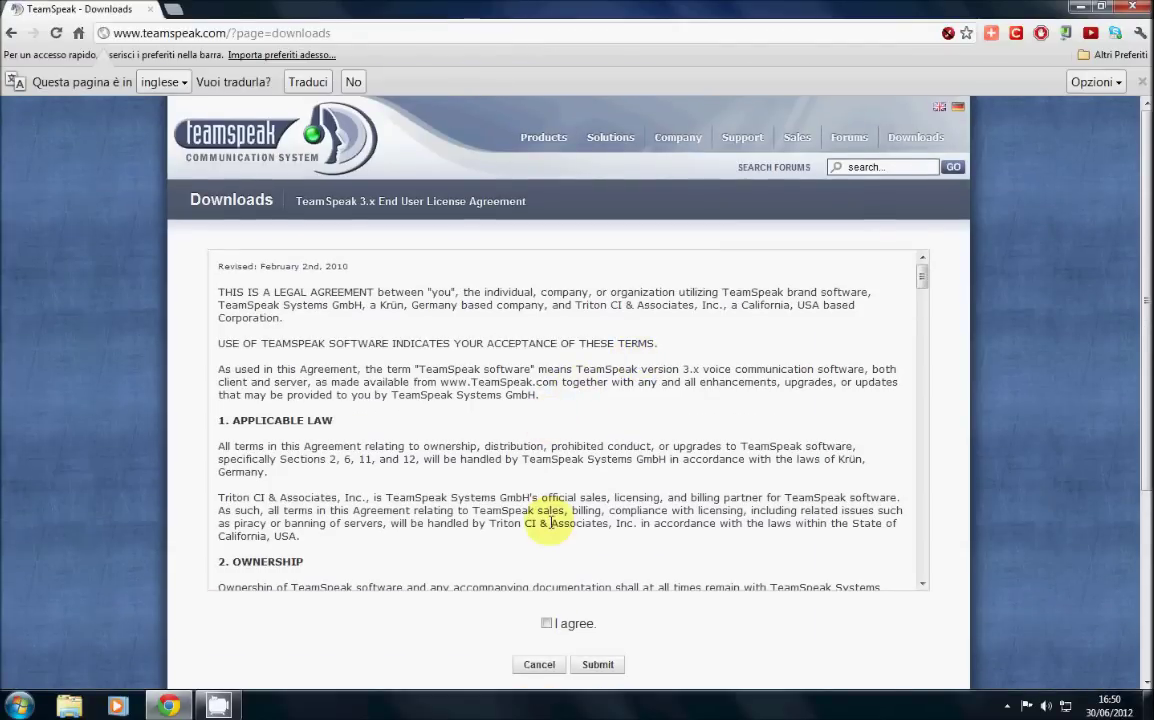
click(547, 625)
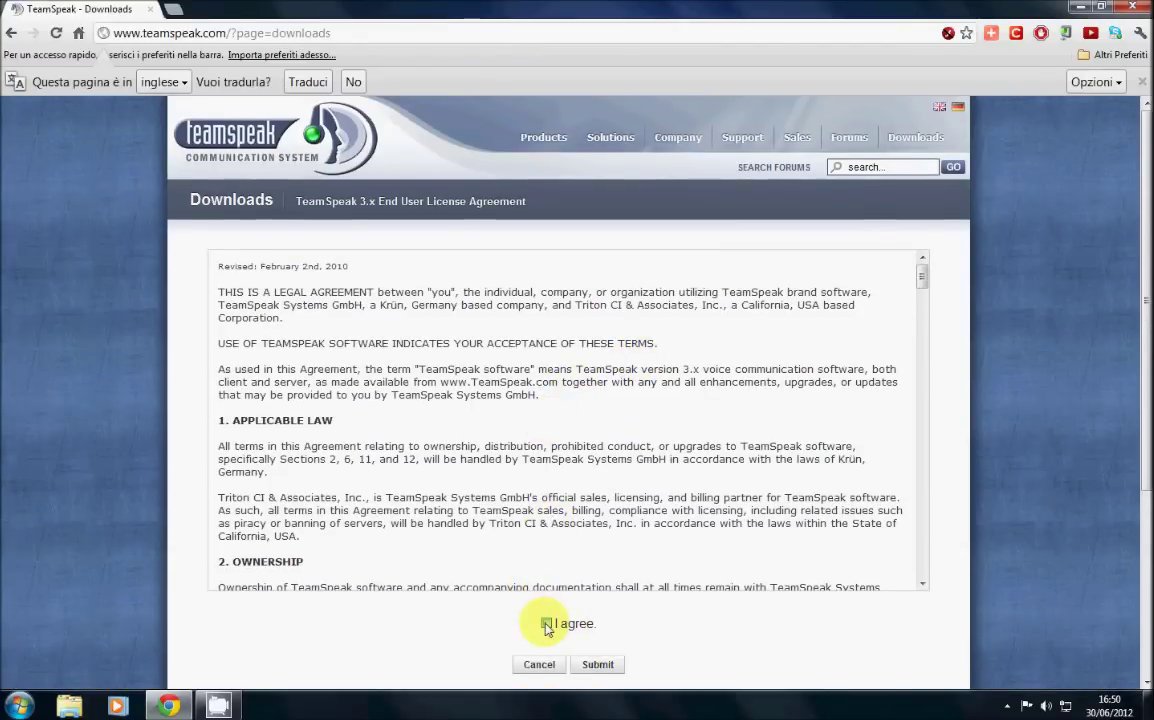
click(598, 664)
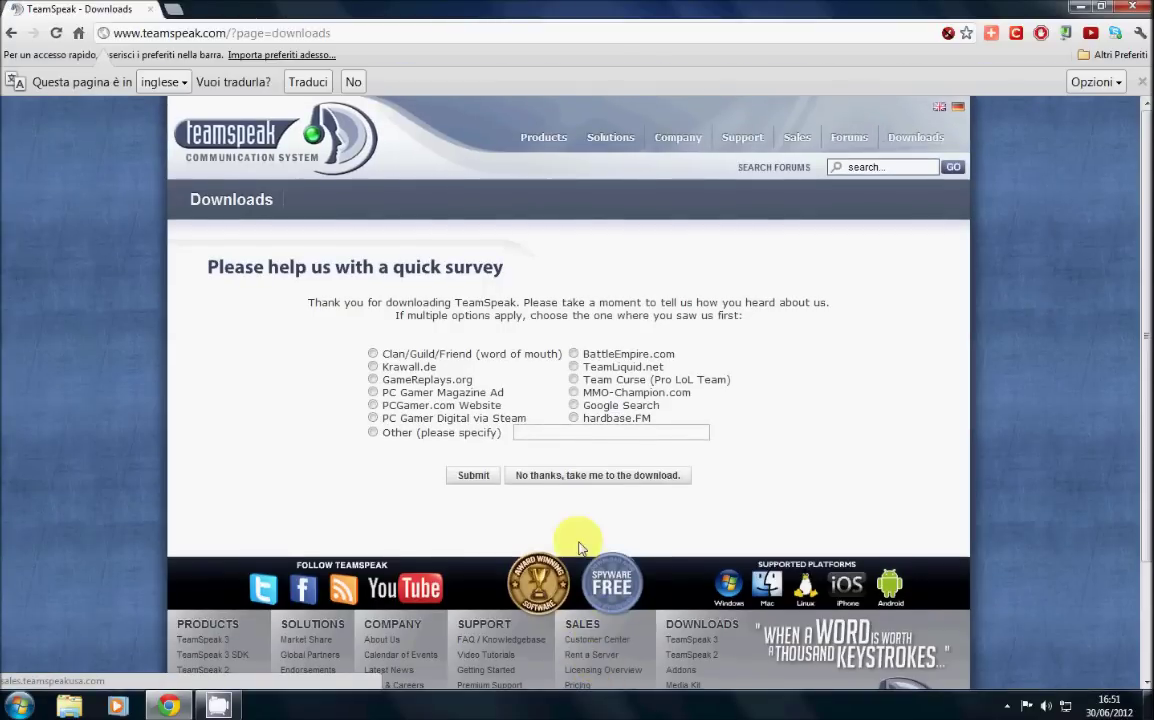
click(610, 476)
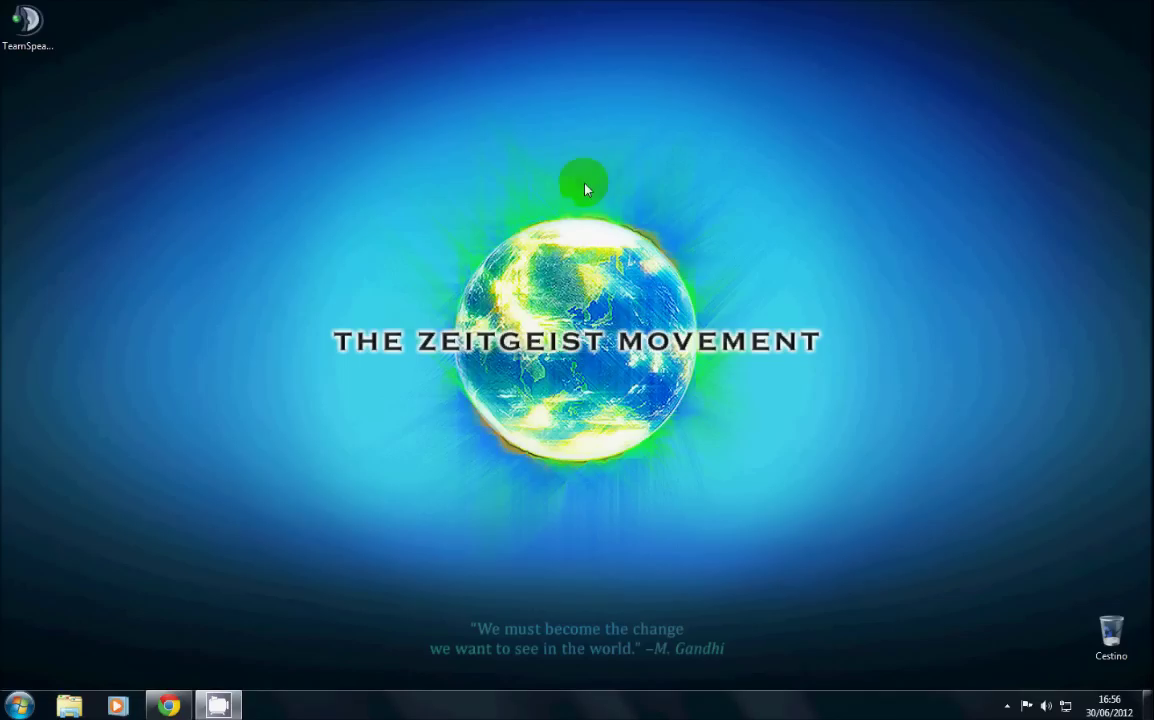
- Run the downloaded TeamSpeak 3 installer as administrator and install the client for anyone using this computer in C:\Program Files\TeamSpeak 3 Client
right_click(24, 32)
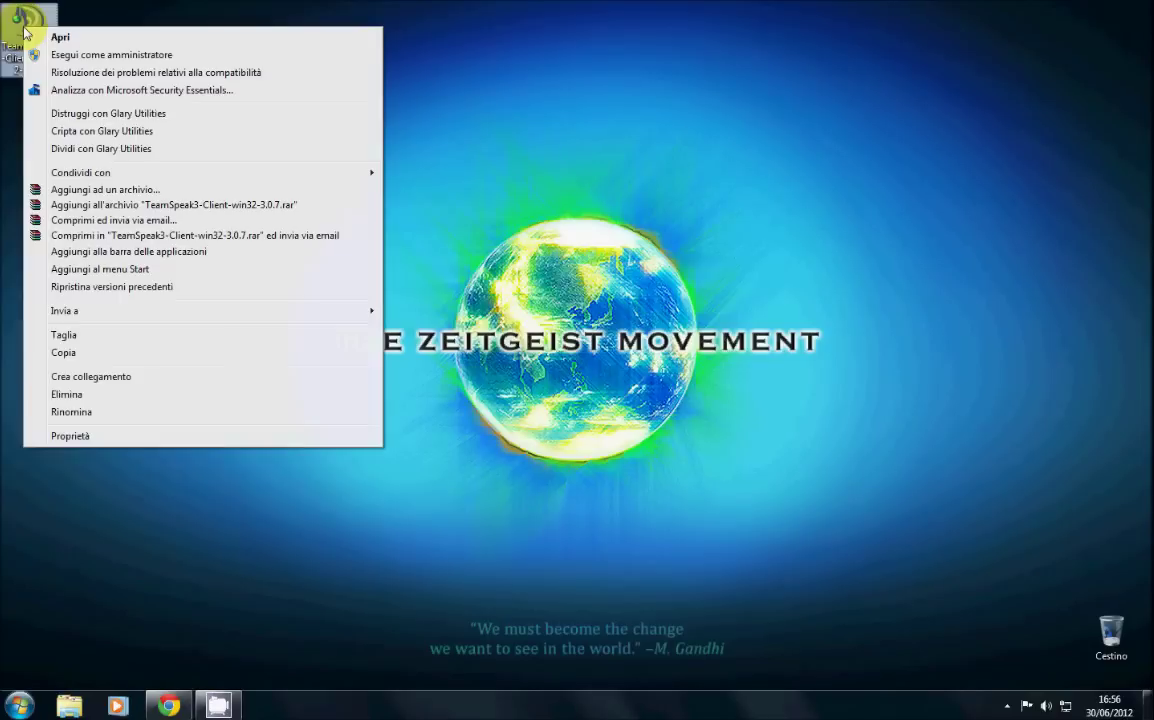
click(64, 55)
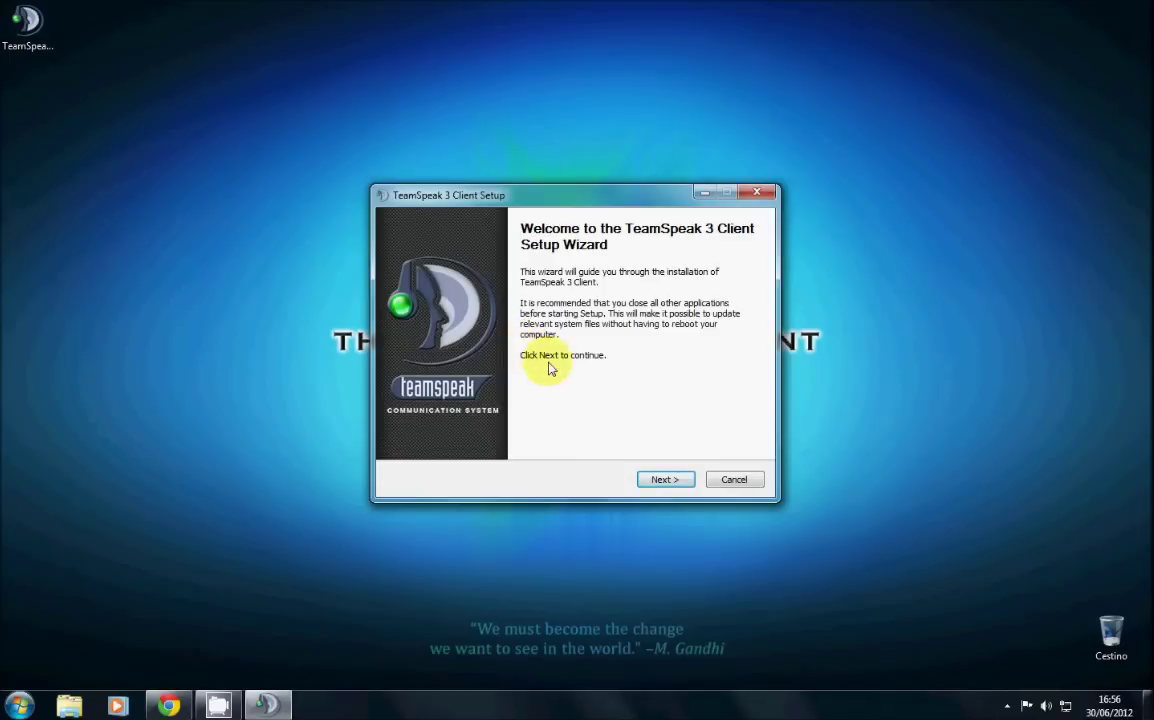
click(665, 479)
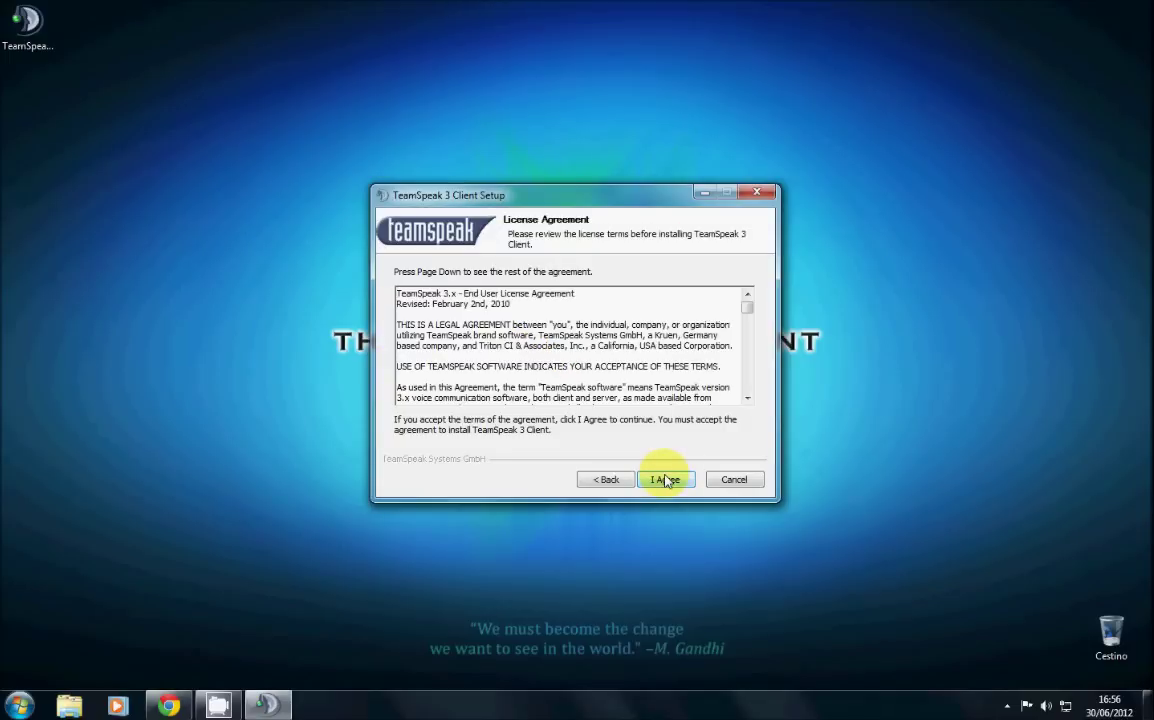
click(665, 480)
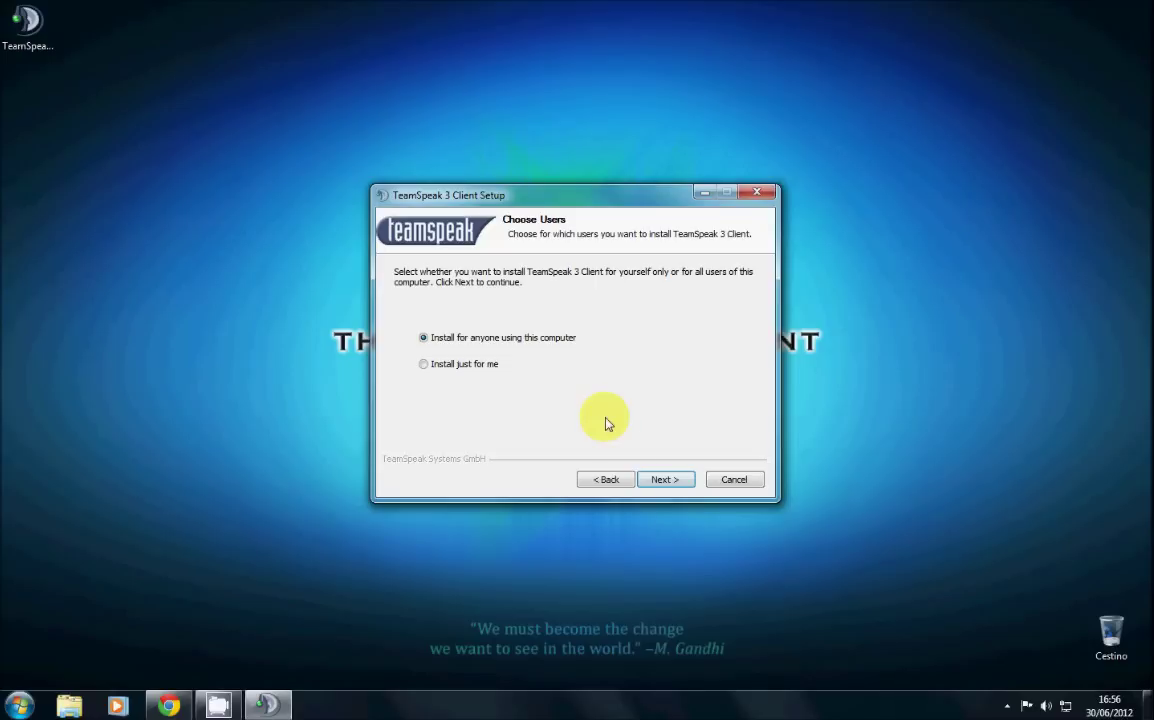
click(665, 481)
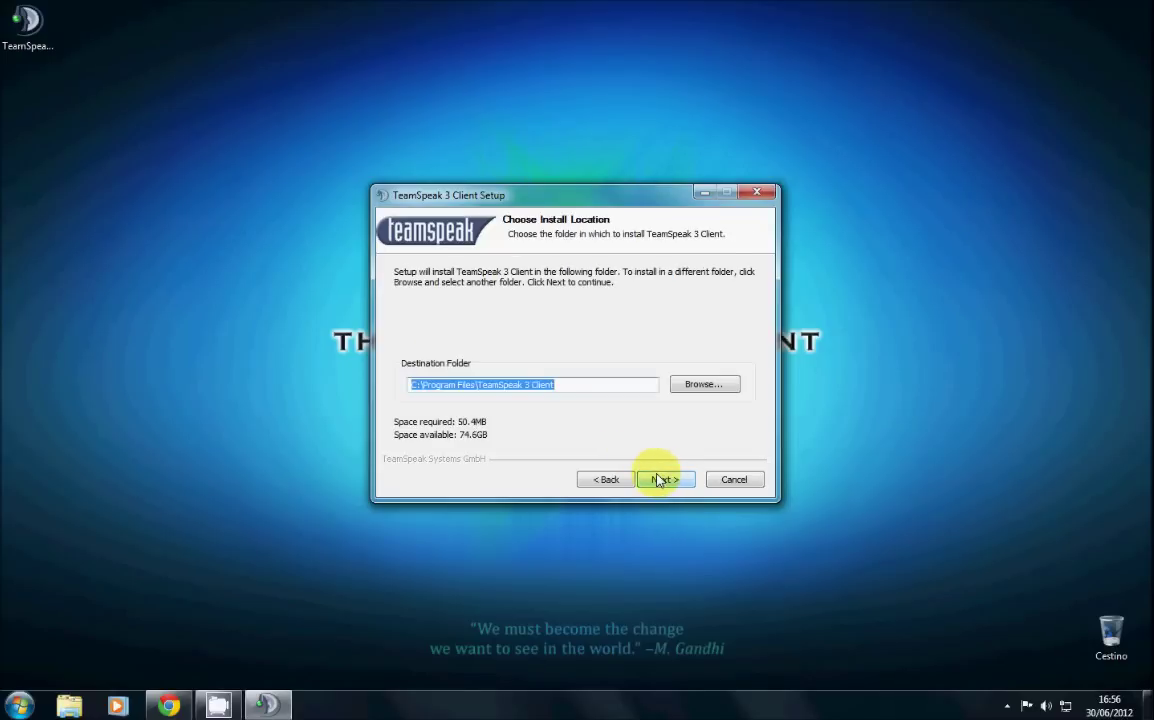
click(659, 481)
click(659, 481)
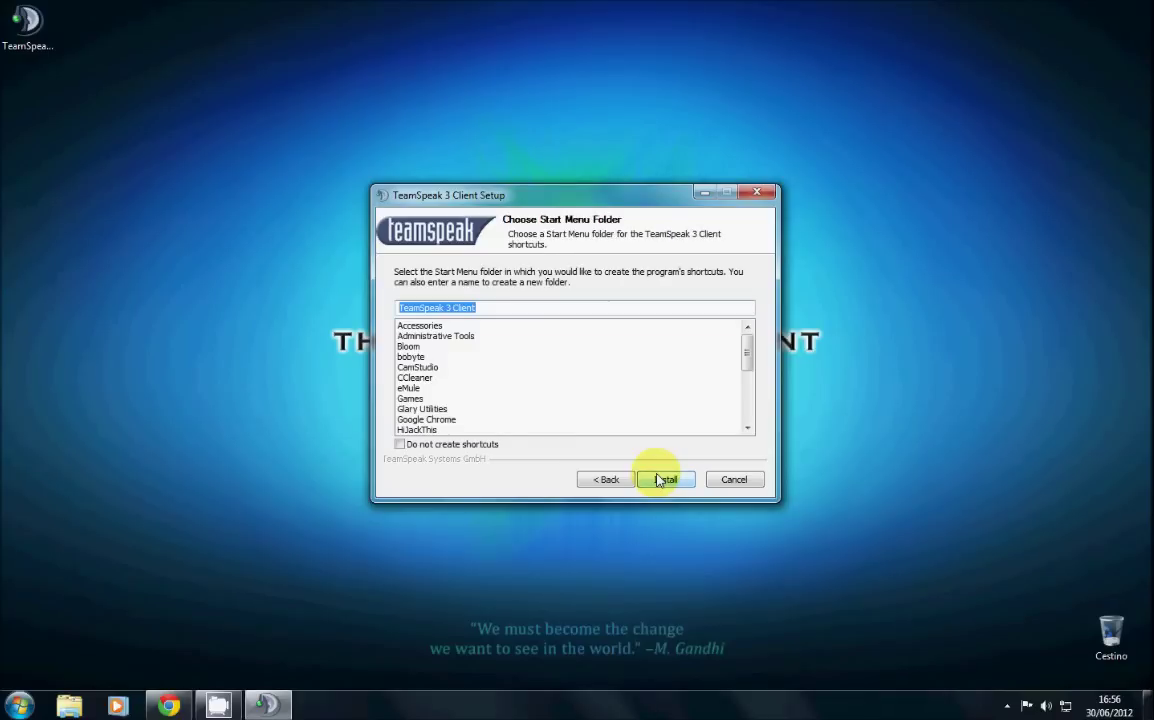
click(659, 481)
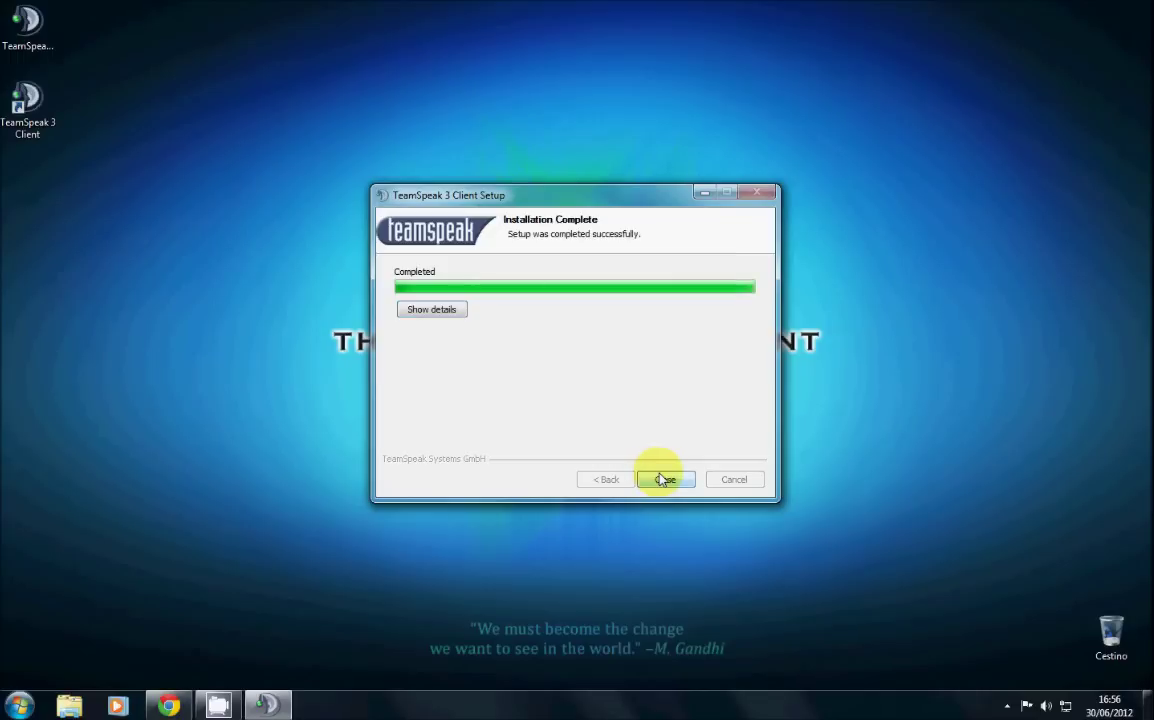
click(663, 480)
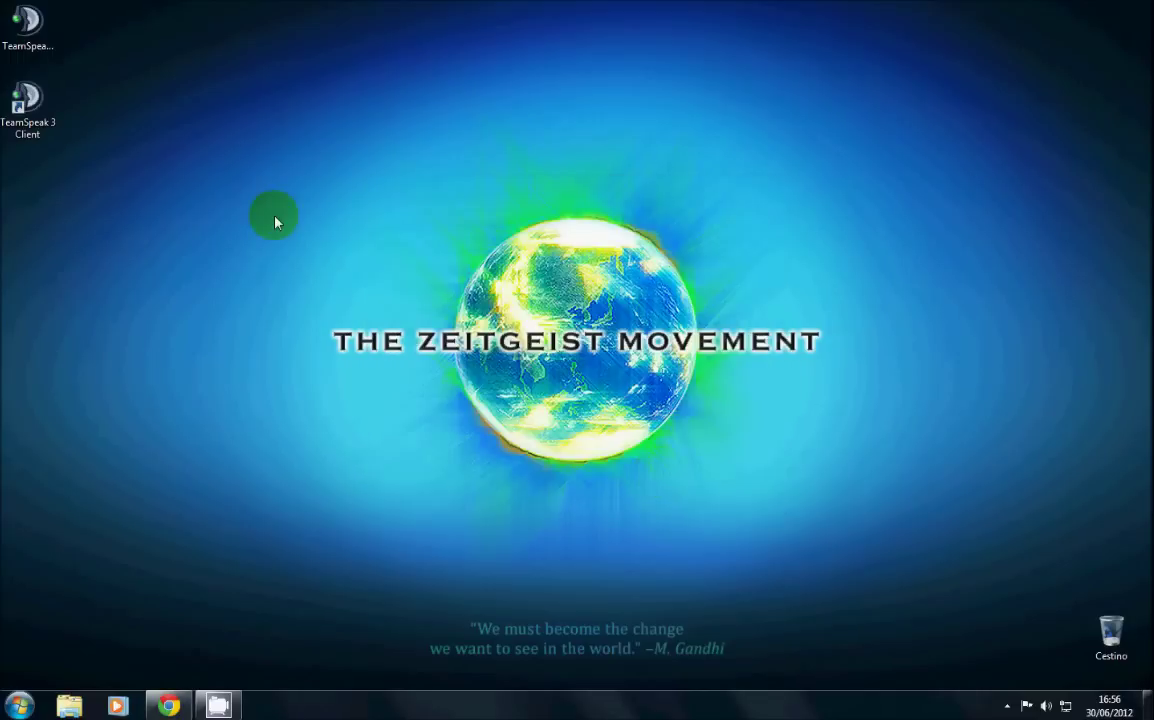
- Launch the TeamSpeak 3 Client and set the nickname to "nome cognome citta" in its setup wizard
double_click(17, 100)
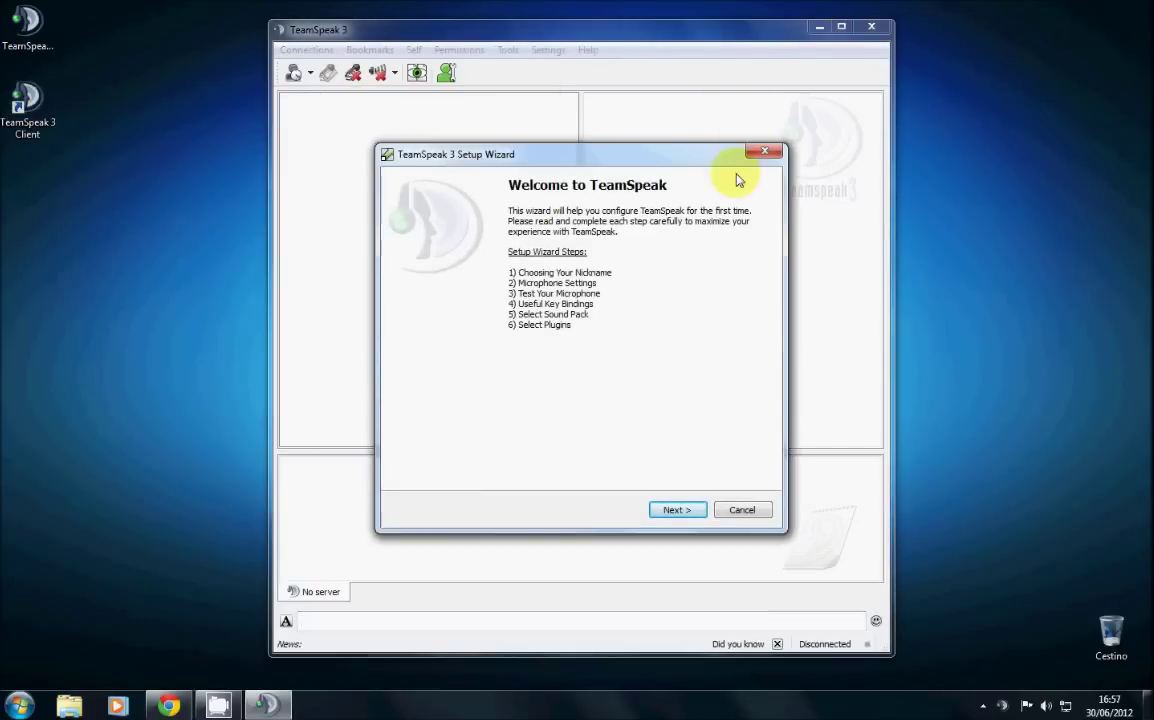
click(672, 510)
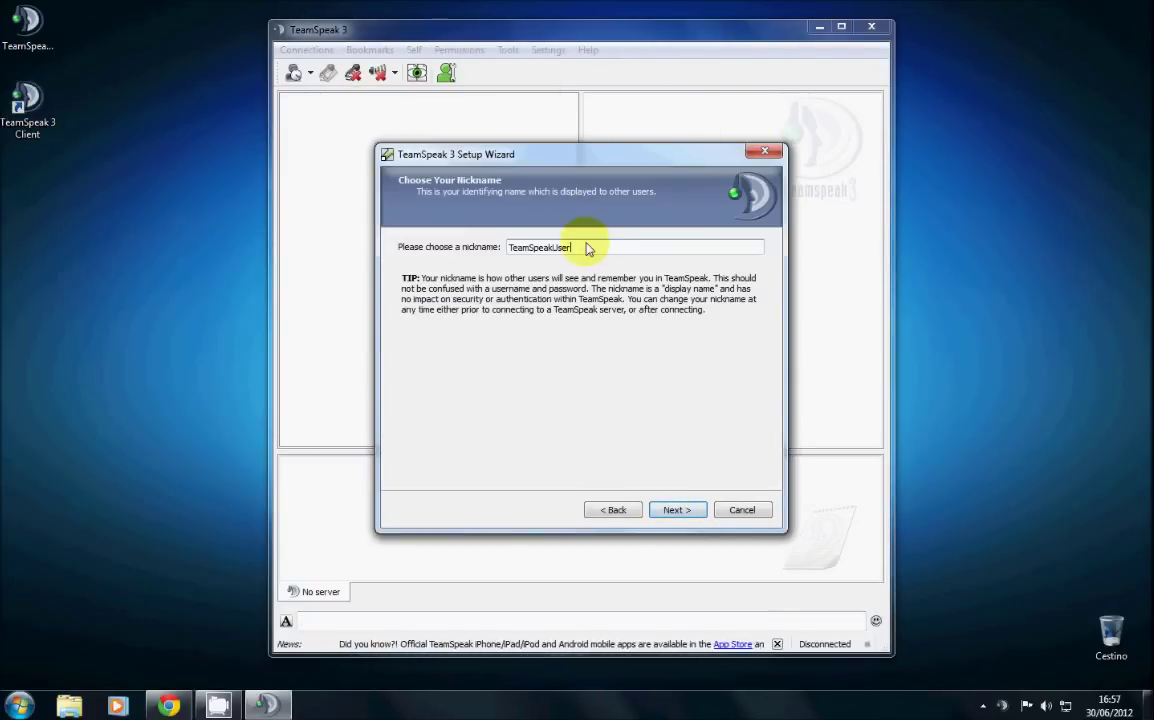
double_click(507, 246)
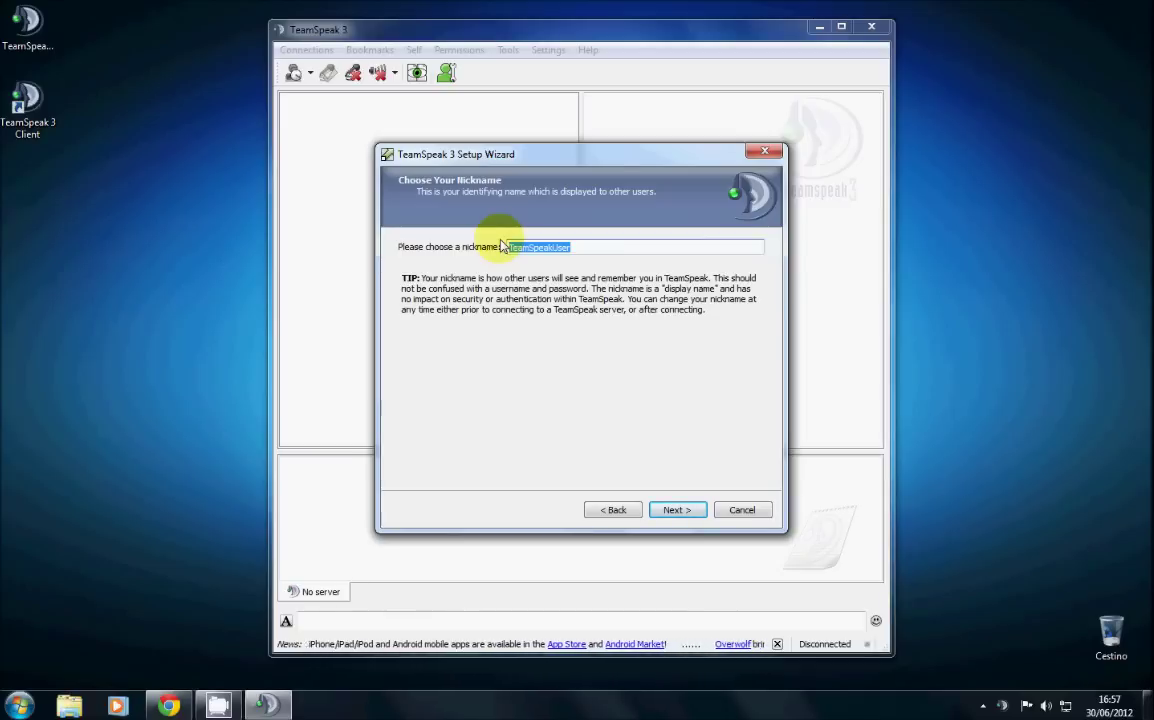
text(n)
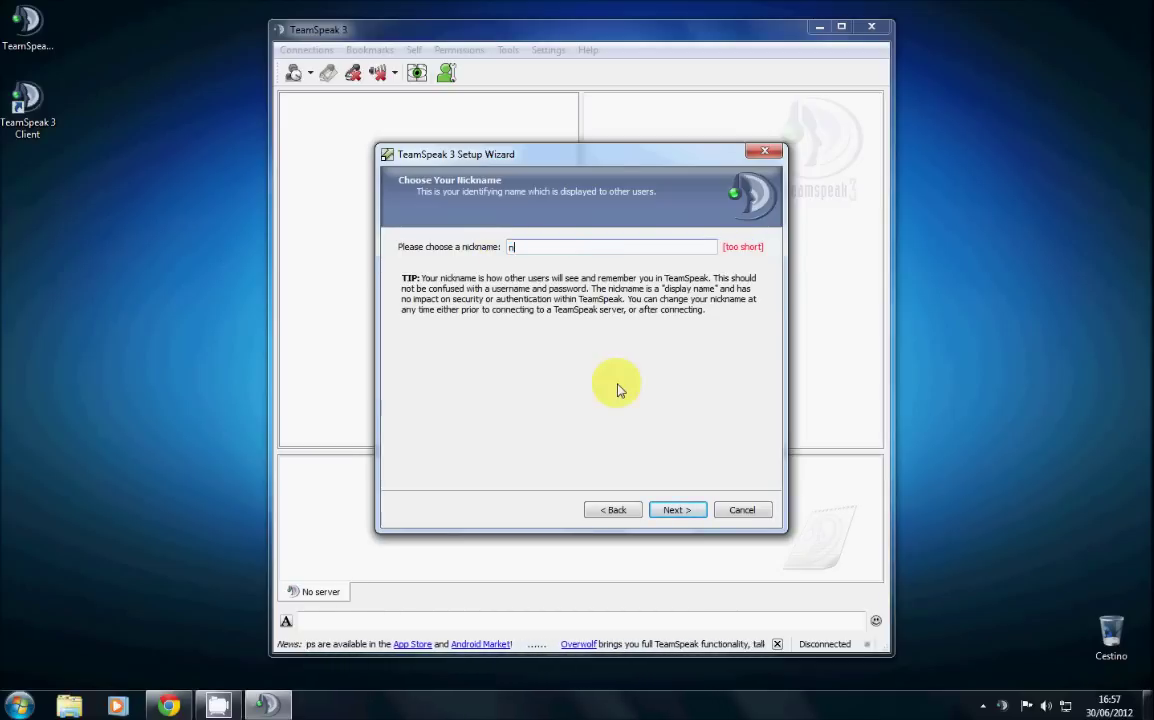
text(ome cognome citta)
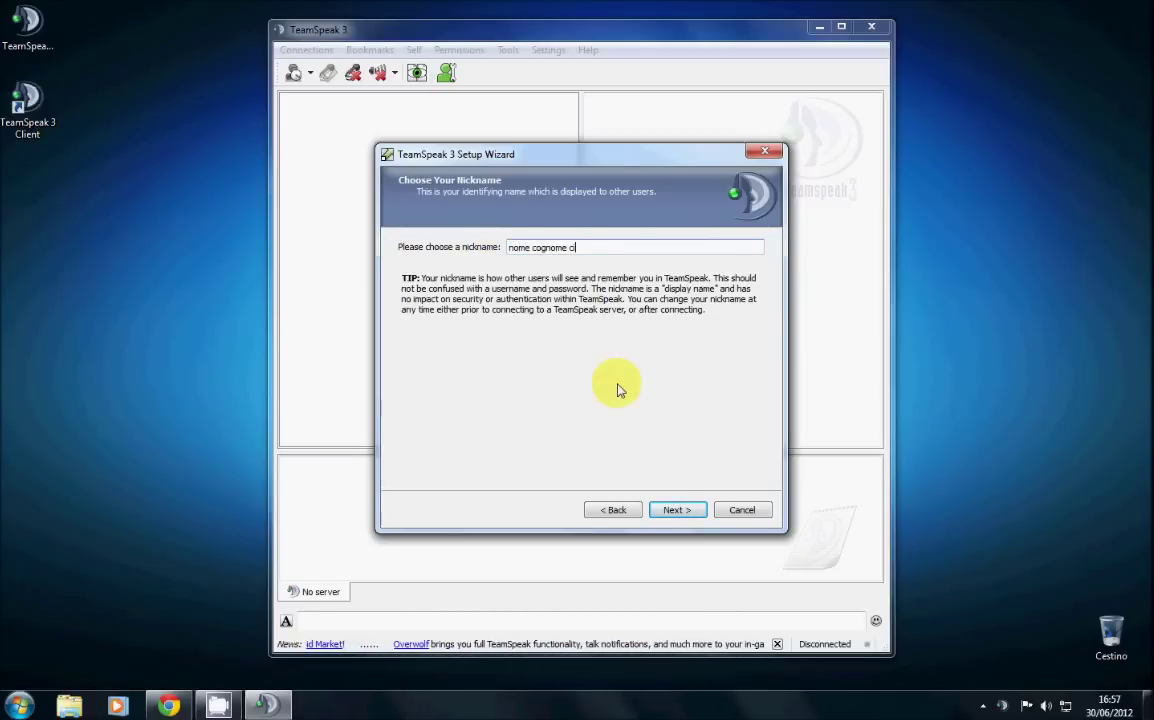
click(676, 510)
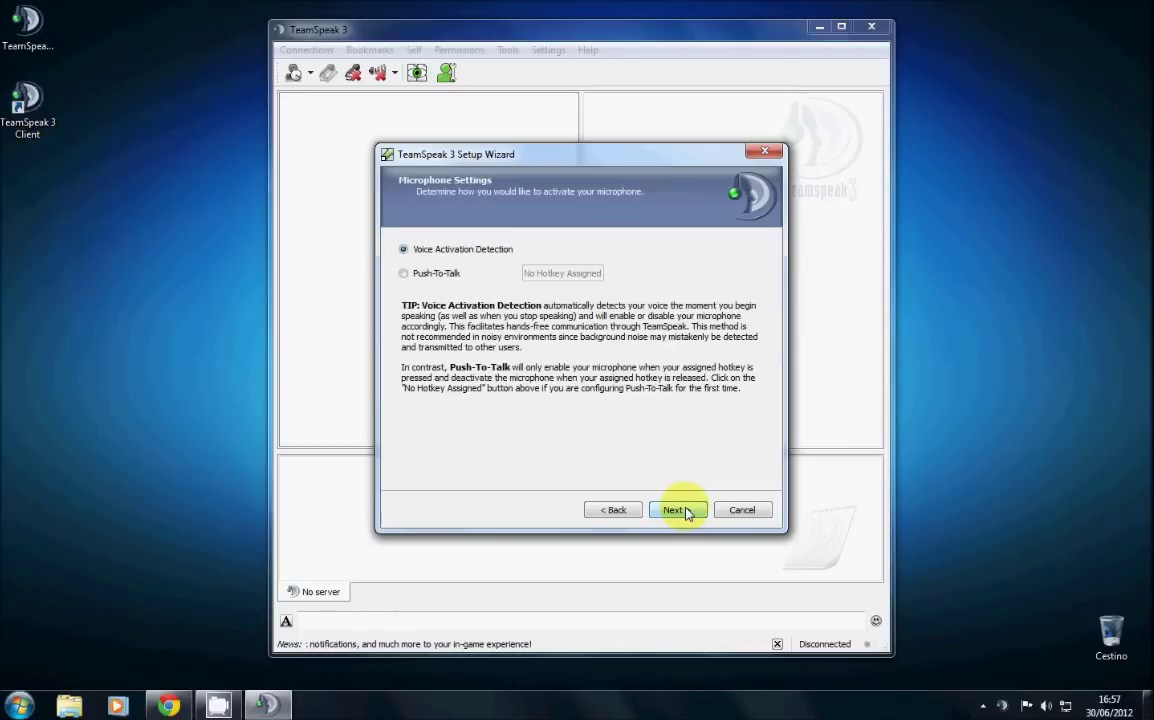
- Set microphone activation to Push-To-Talk with ALT GR as the hotkey
click(416, 274)
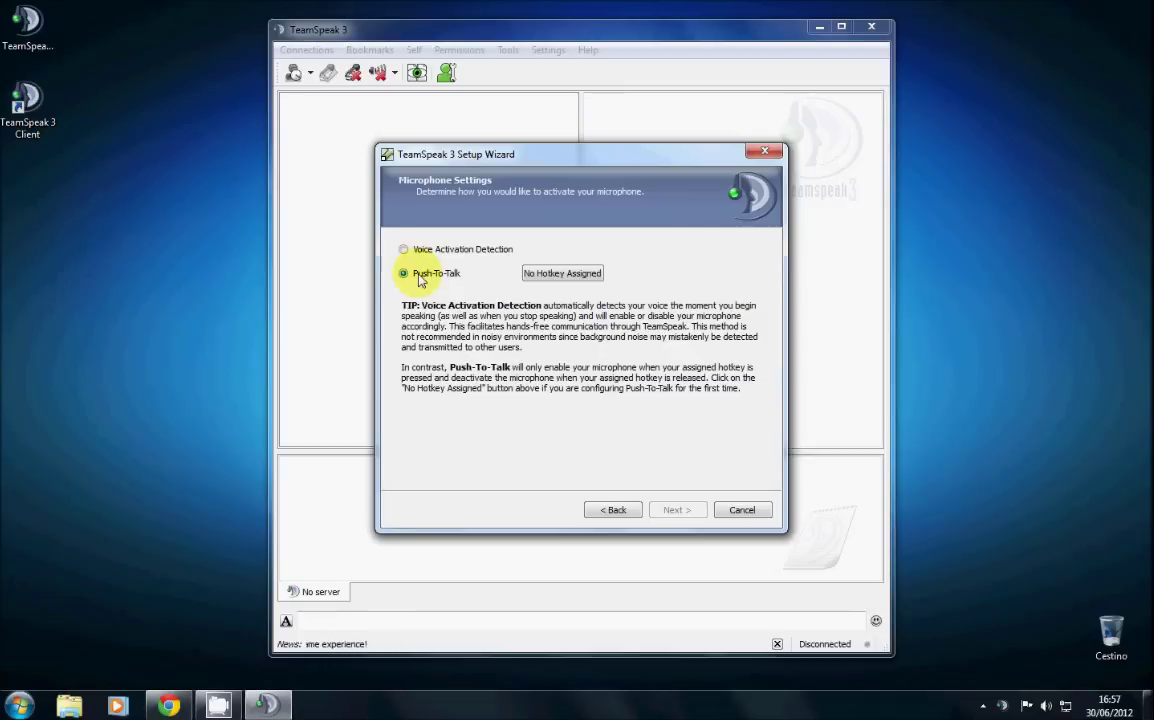
click(552, 274)
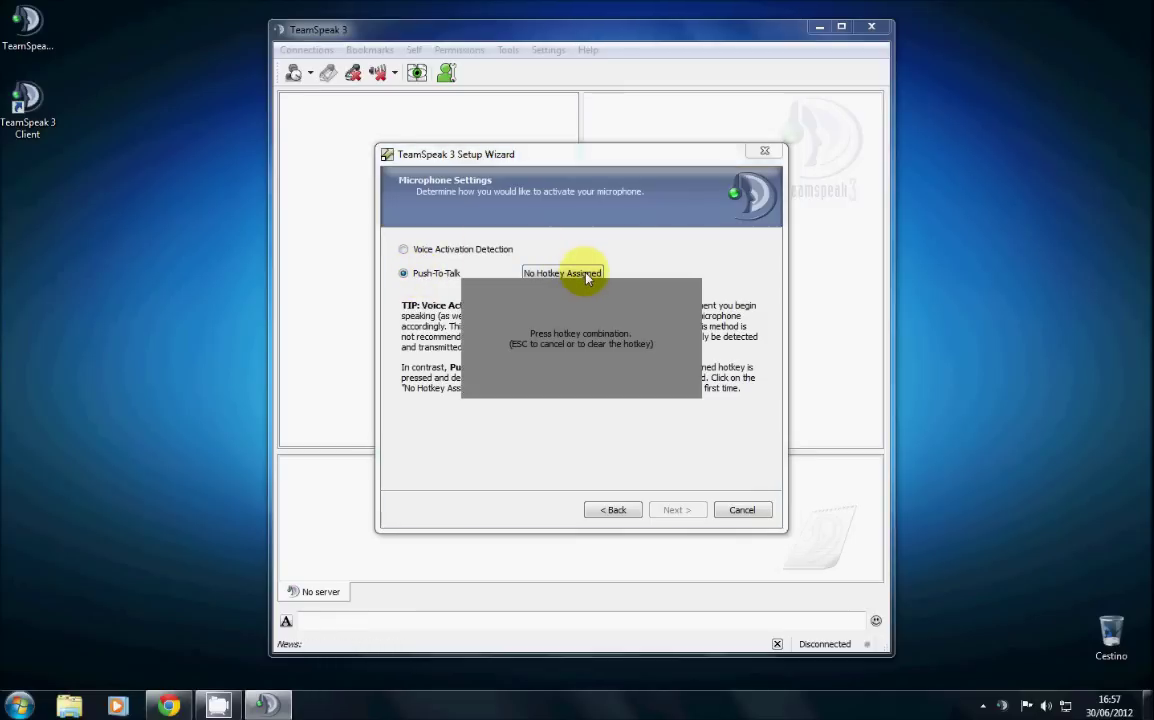
key(Alt_R)
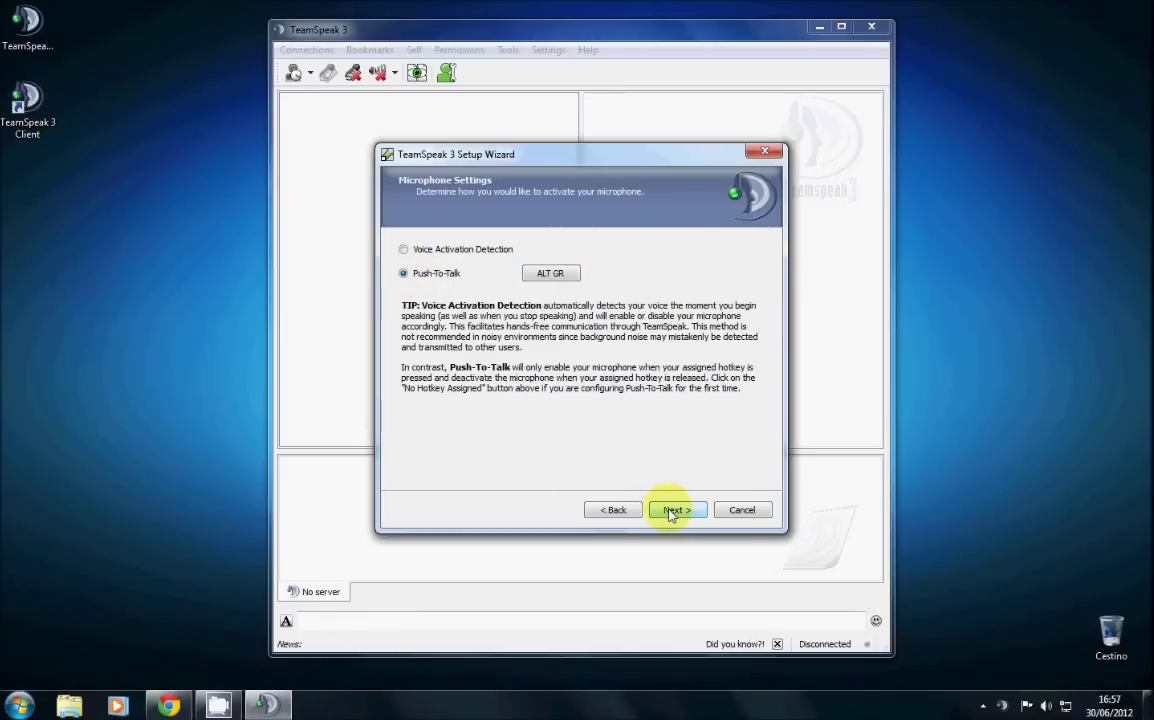
click(671, 512)
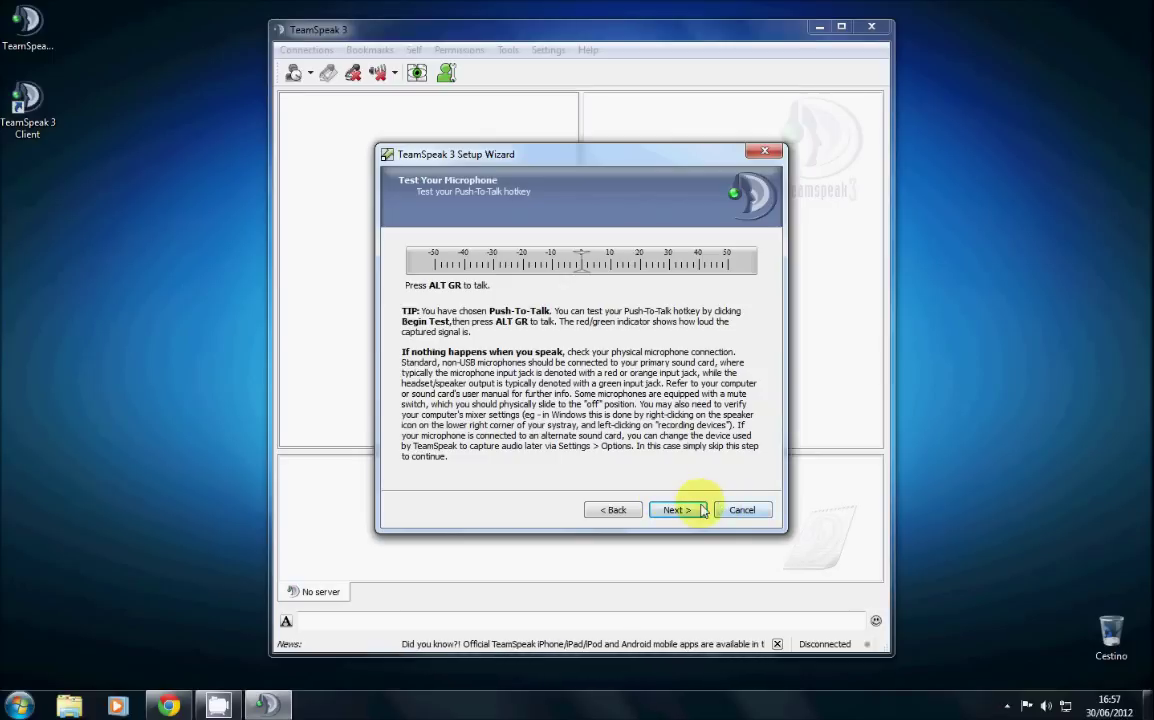
- Skip the microphone test and key bindings, keeping the Female sound pack and leaving the Overlay plugin disabled
click(678, 511)
click(678, 511)
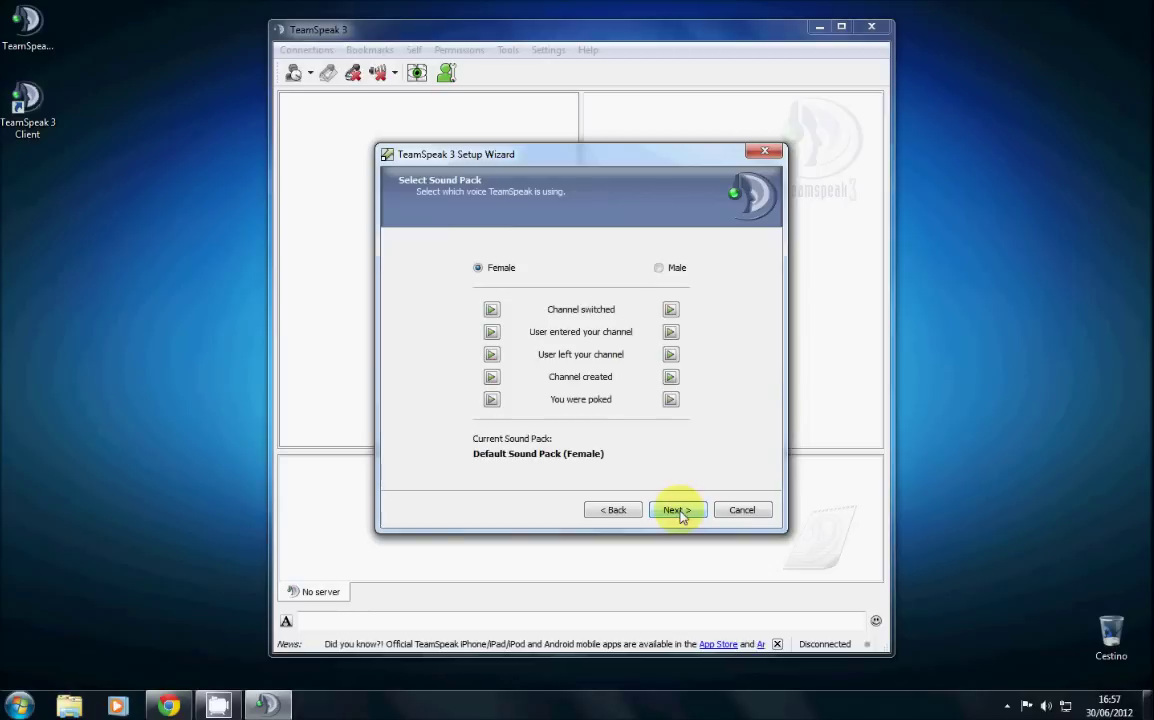
click(678, 511)
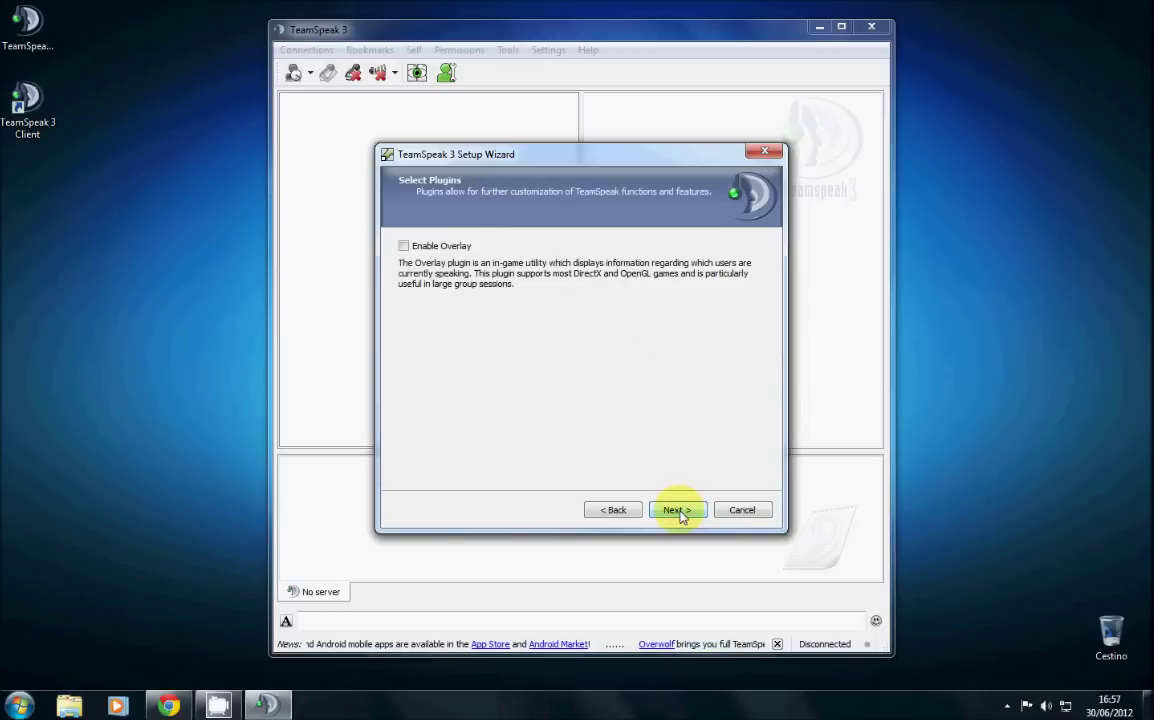
click(678, 511)
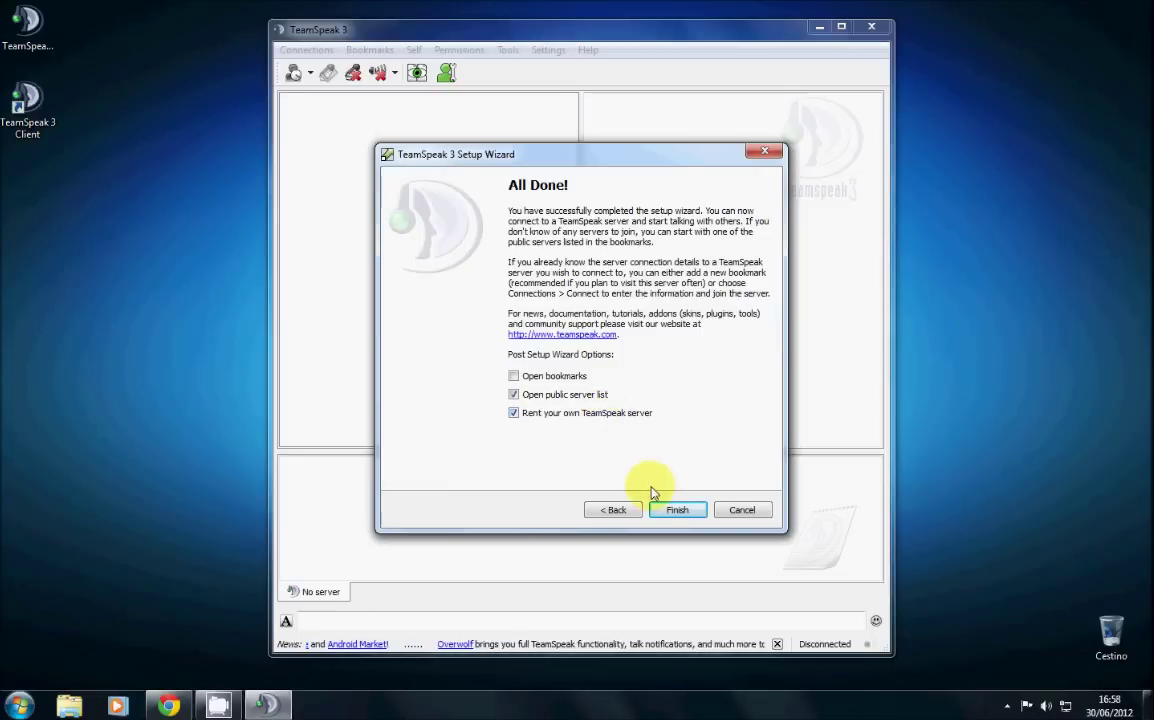
- Finish the setup wizard without opening the public server list or renting a server, and maximize the TeamSpeak window
click(600, 413)
click(545, 394)
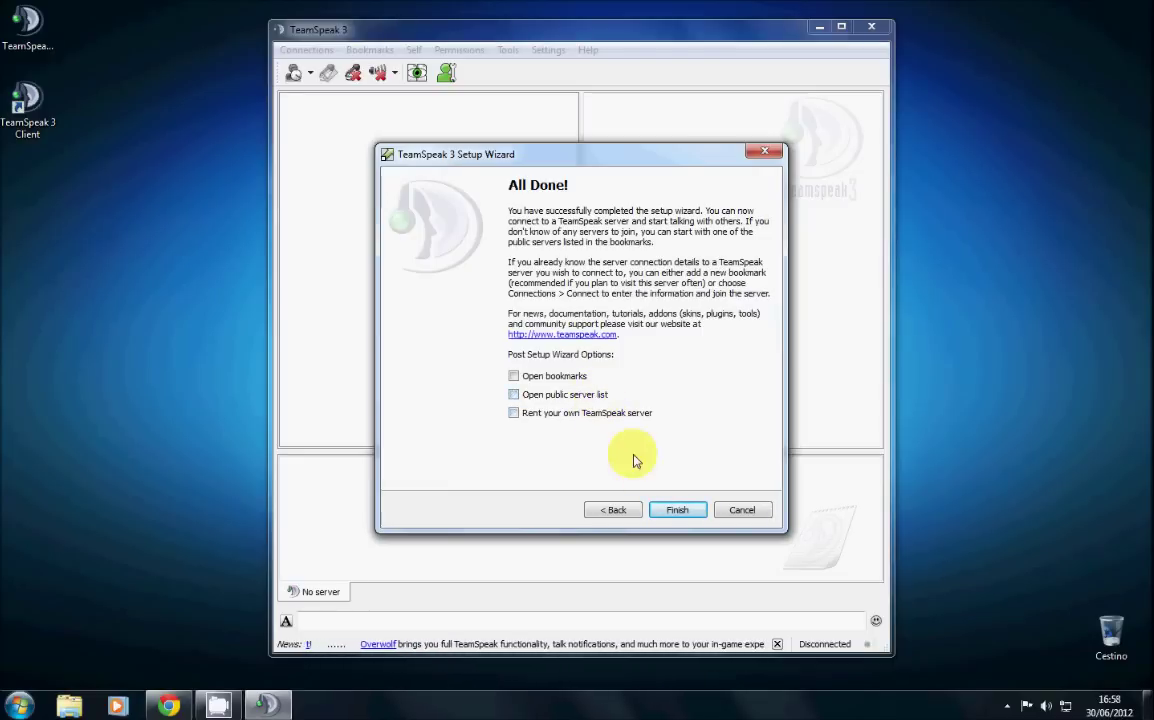
click(677, 509)
click(841, 27)
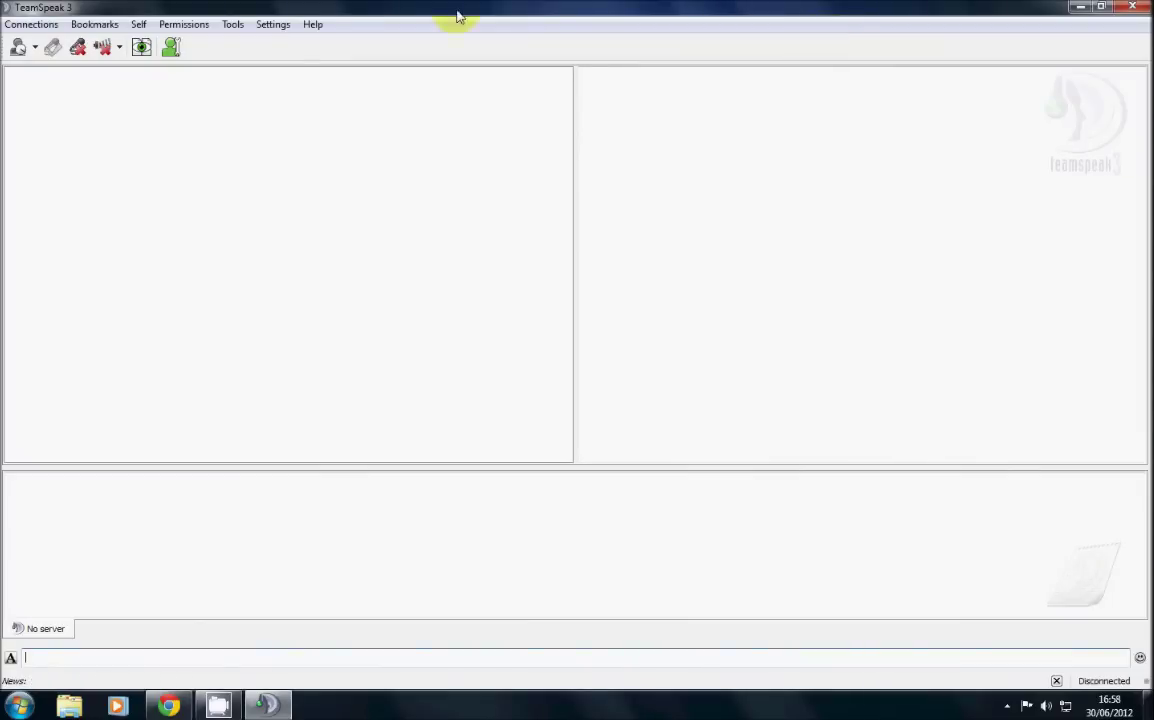
- Enable the display of country flags on clients in the Design options and apply the change
click(280, 28)
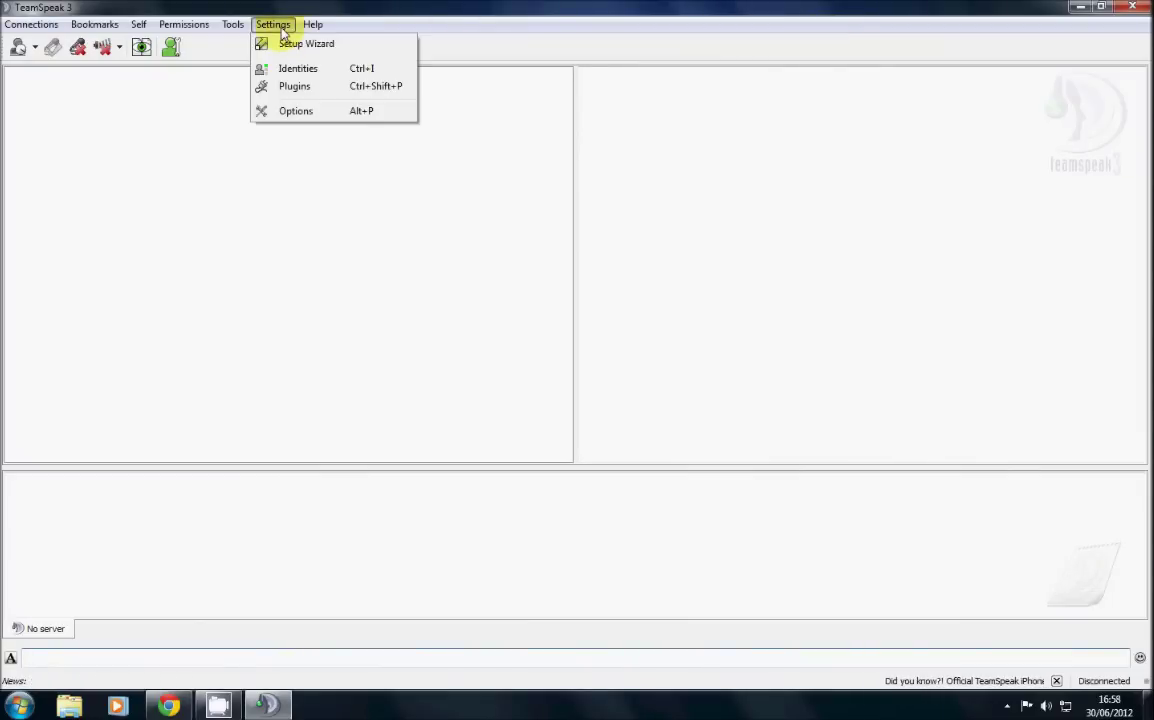
click(301, 111)
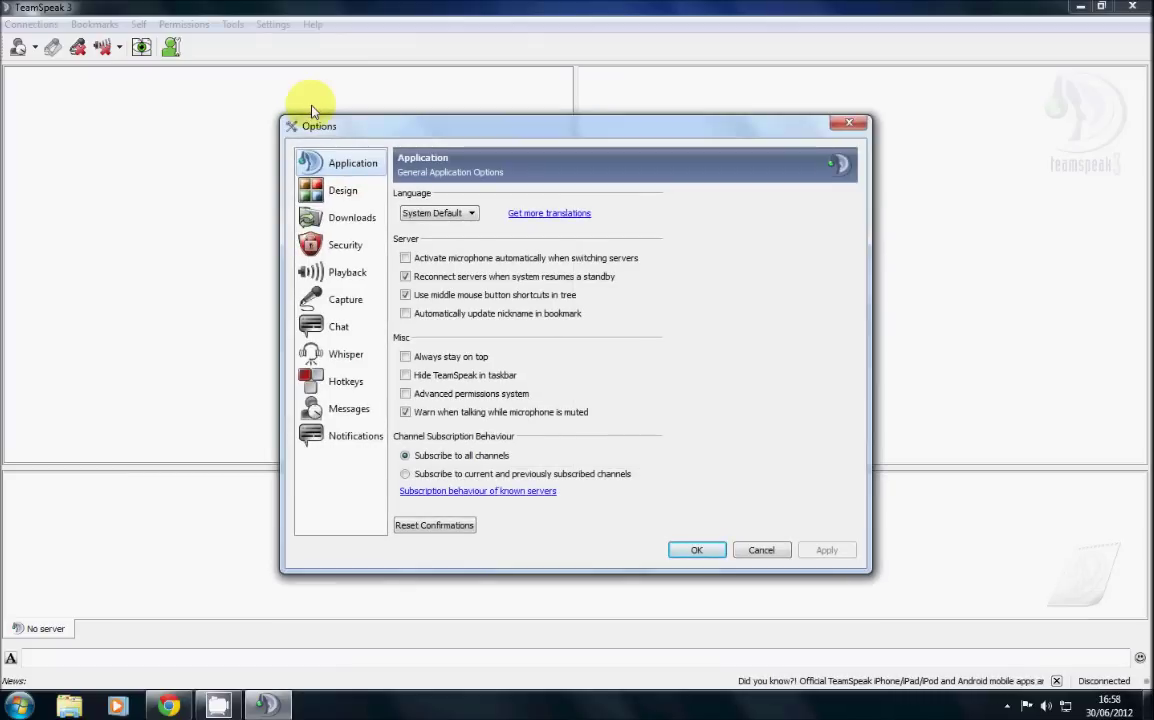
click(342, 190)
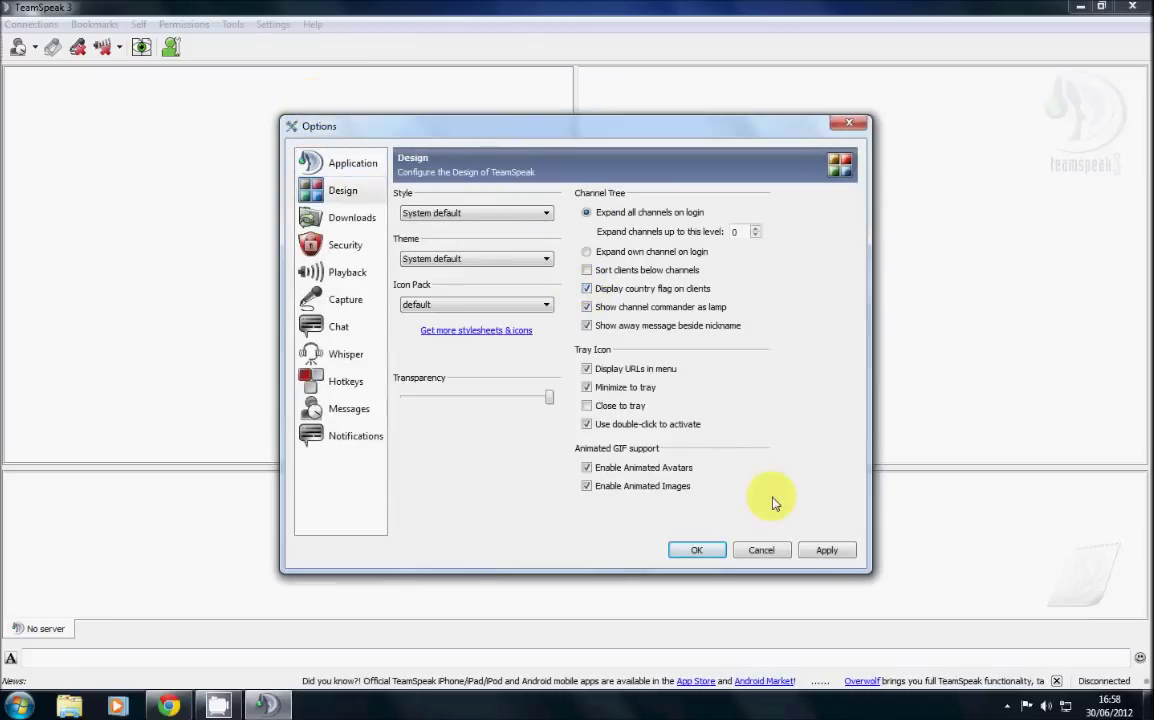
click(826, 550)
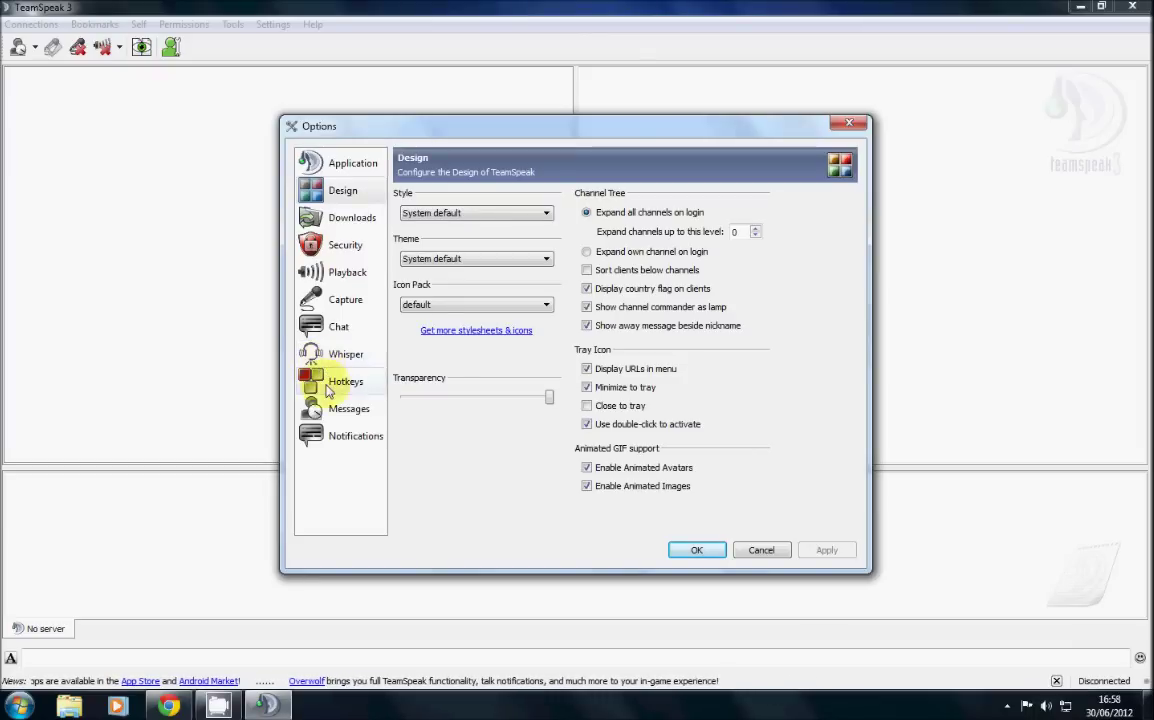
- Set the notification sound pack to Sounds deactivated and close the options, keeping the changes
click(339, 438)
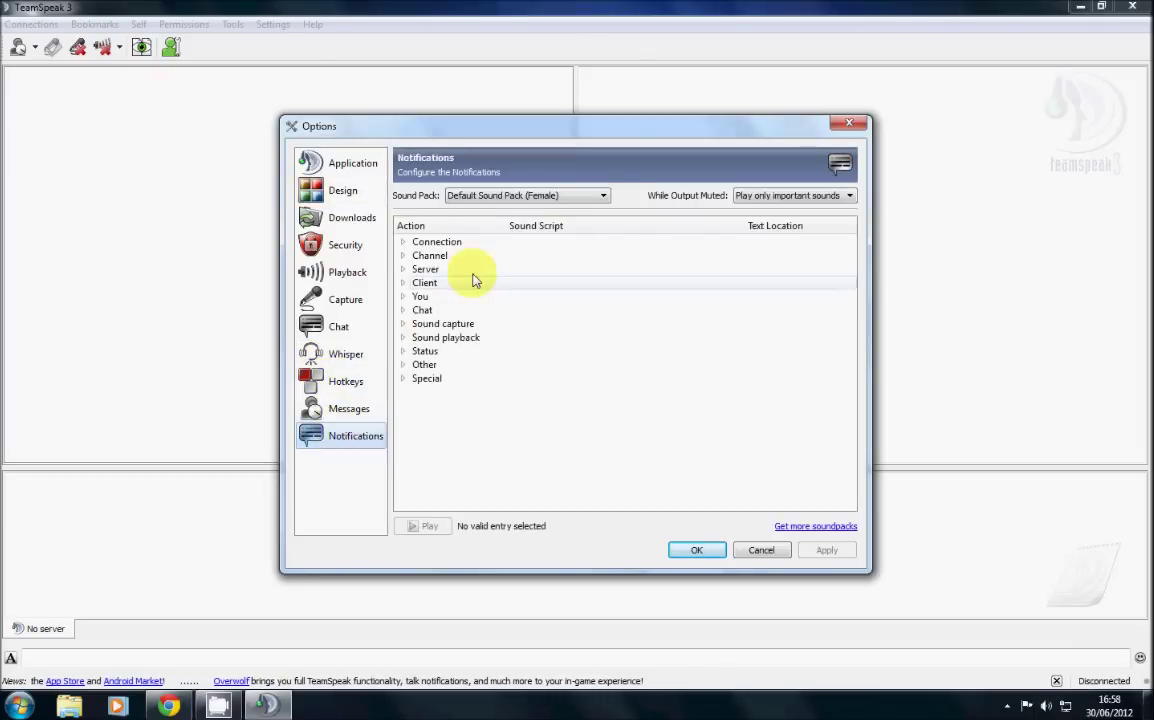
click(540, 197)
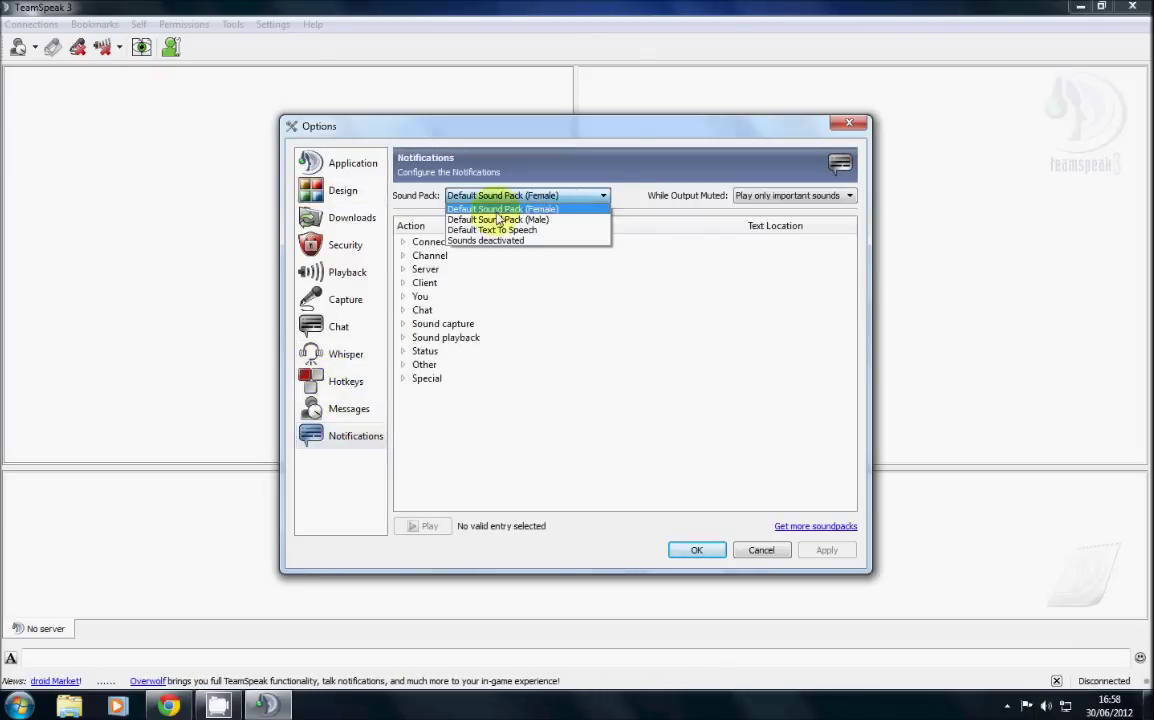
click(479, 242)
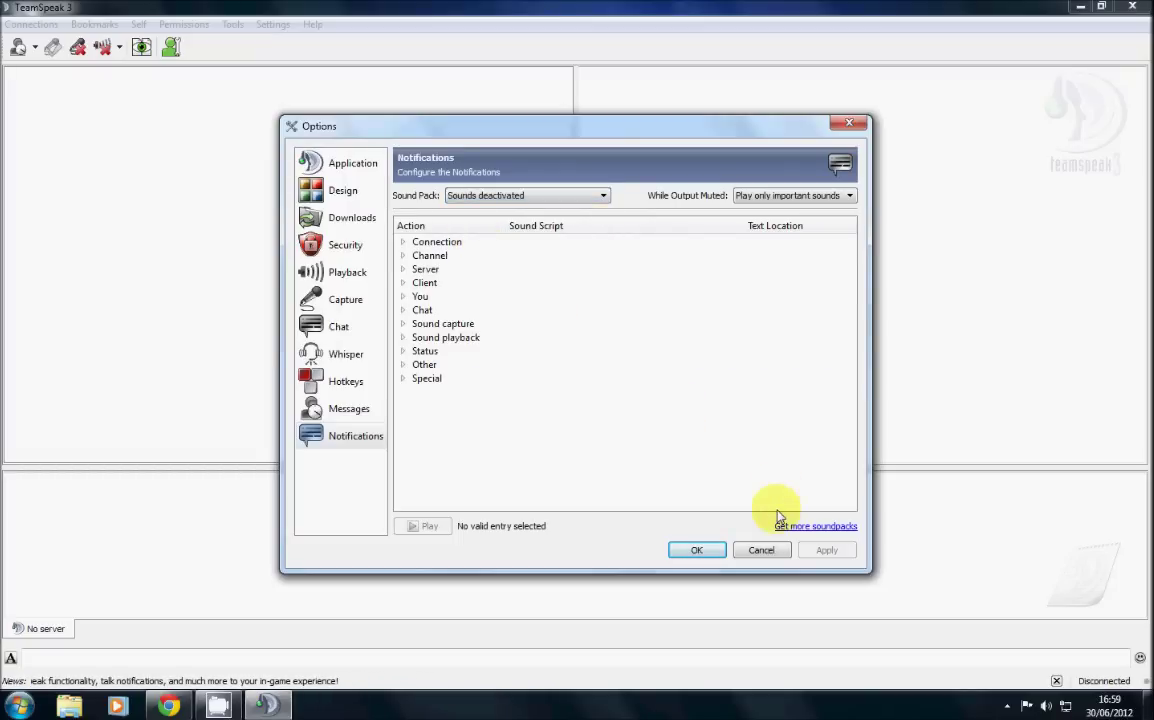
click(697, 551)
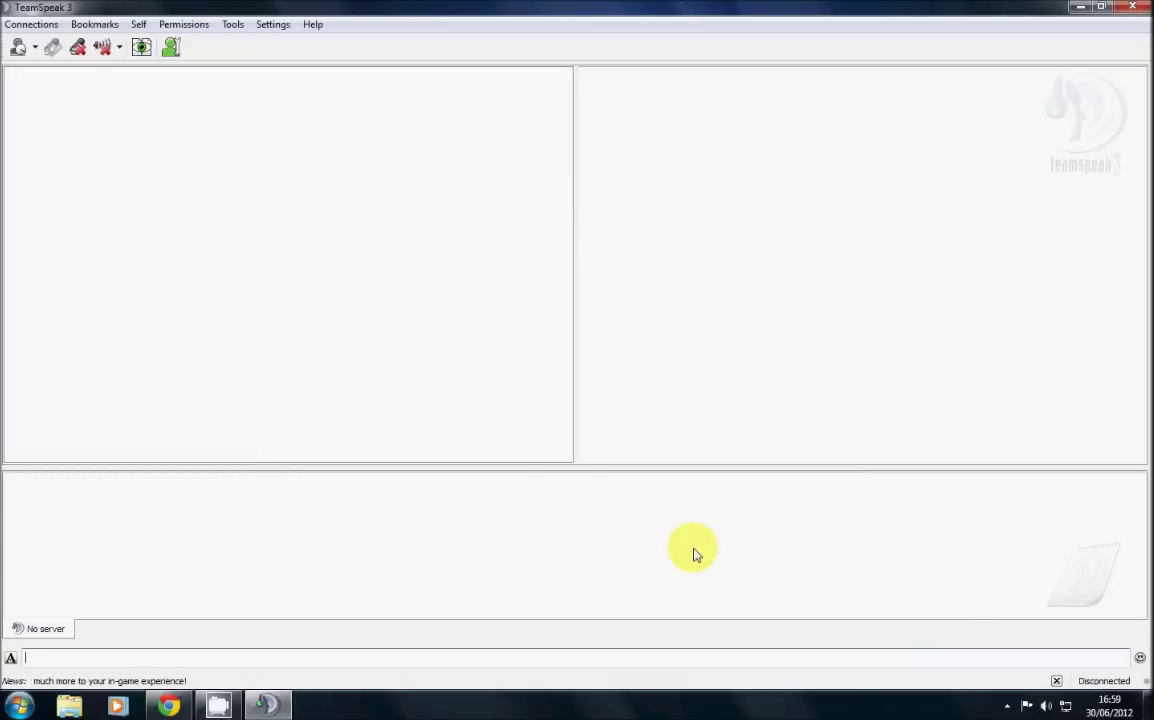
- Open a new server connection and set the server address to thezeitgeistmovement.com
click(25, 24)
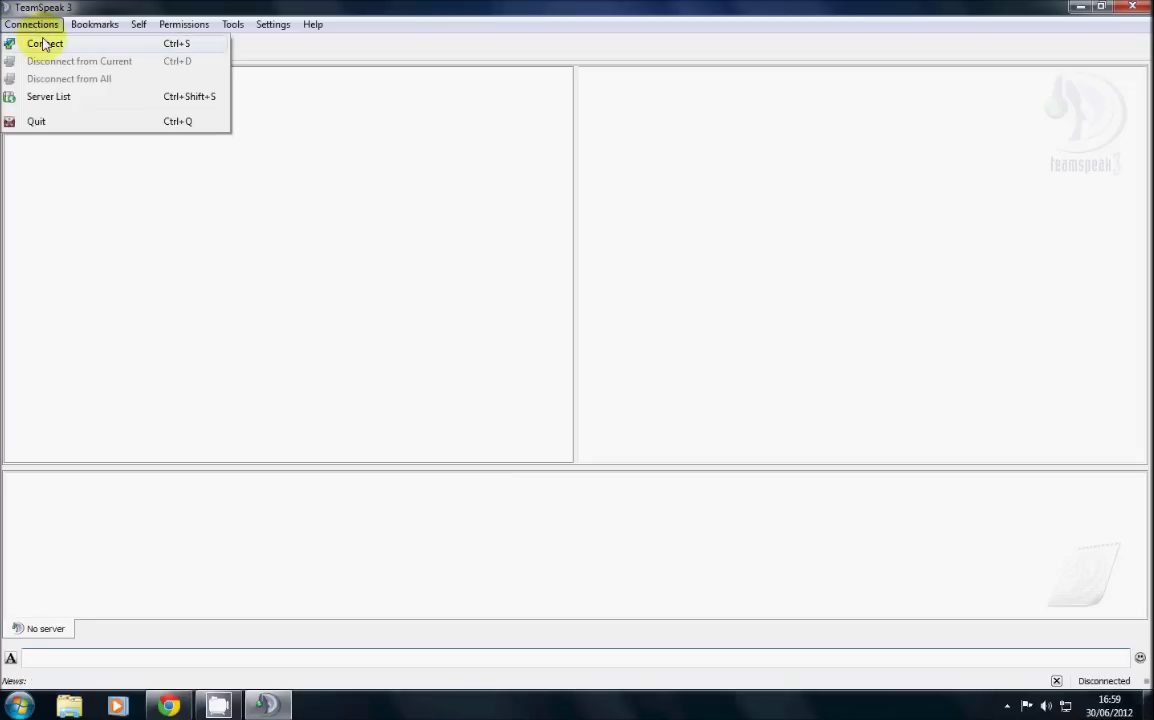
click(44, 45)
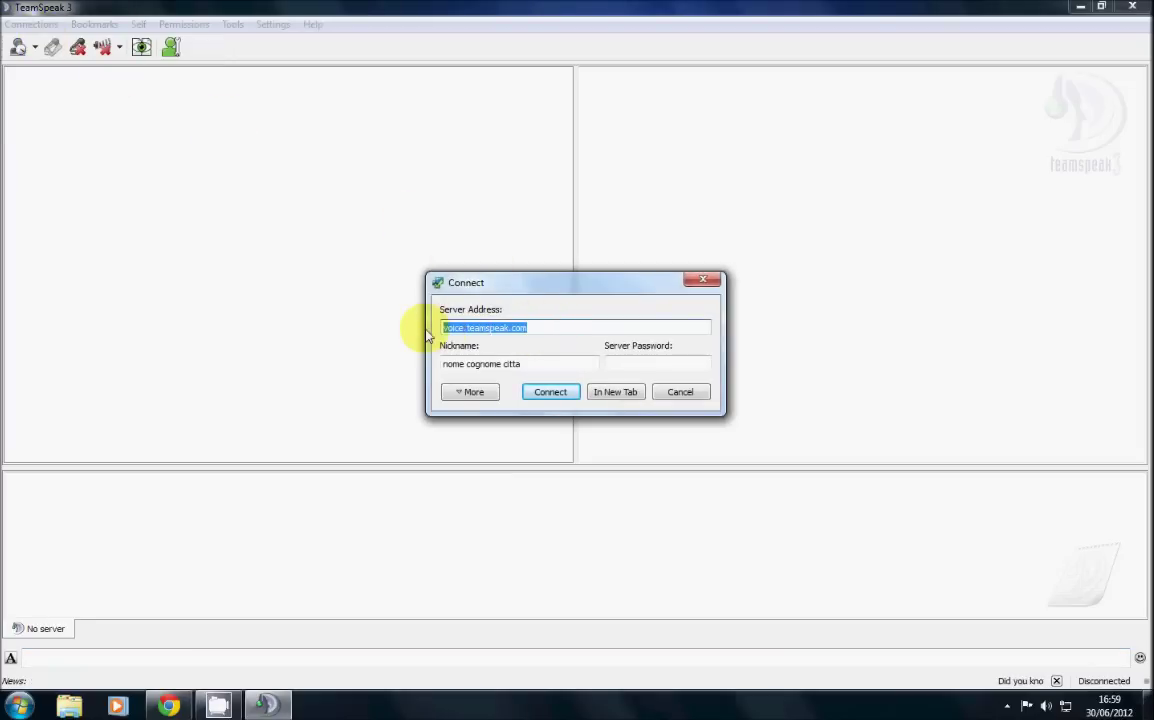
text(thez)
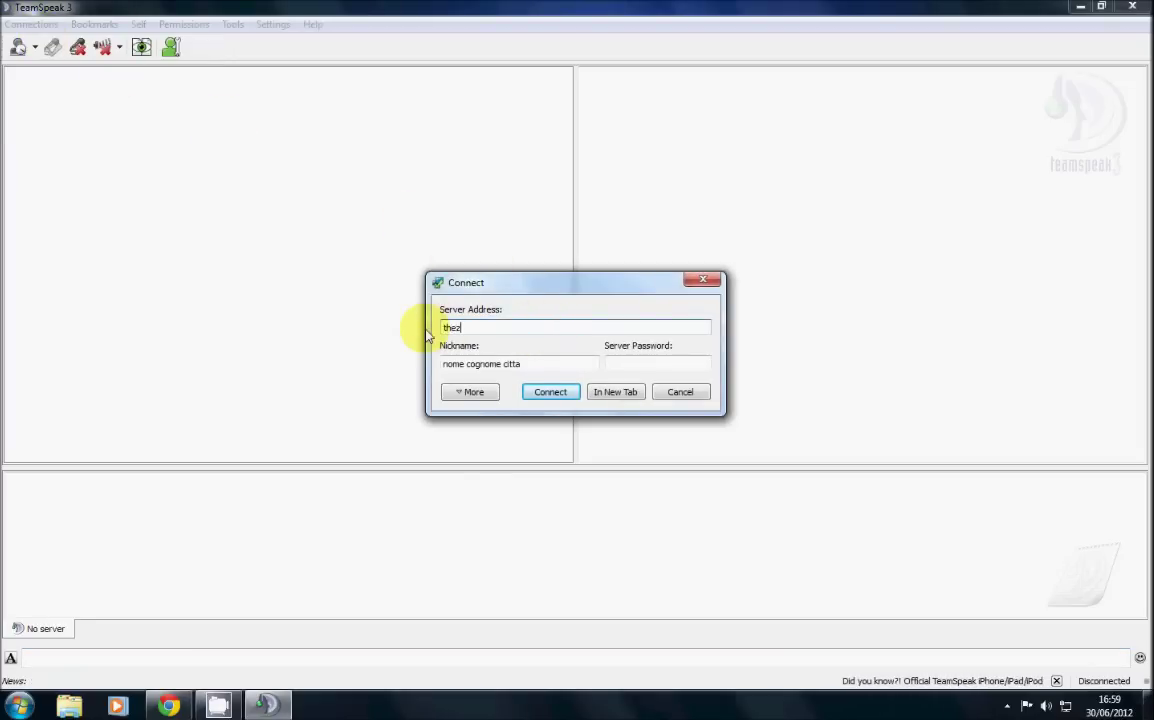
text(eitgeistmo)
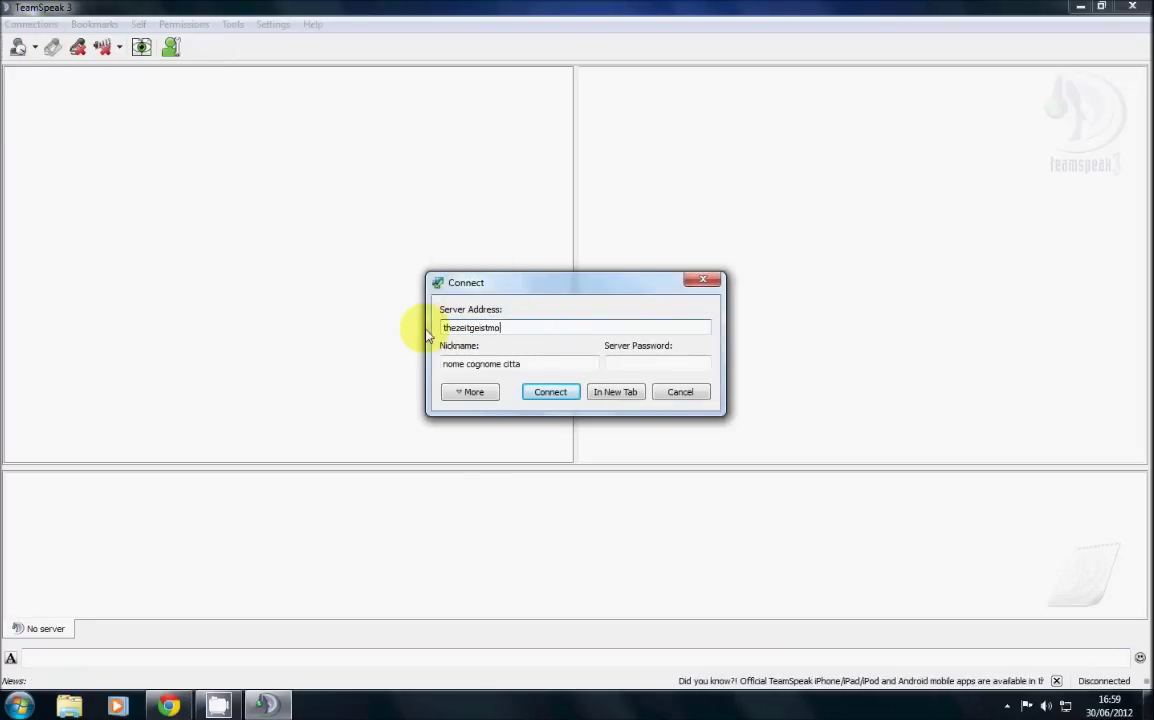
text(vement.com)
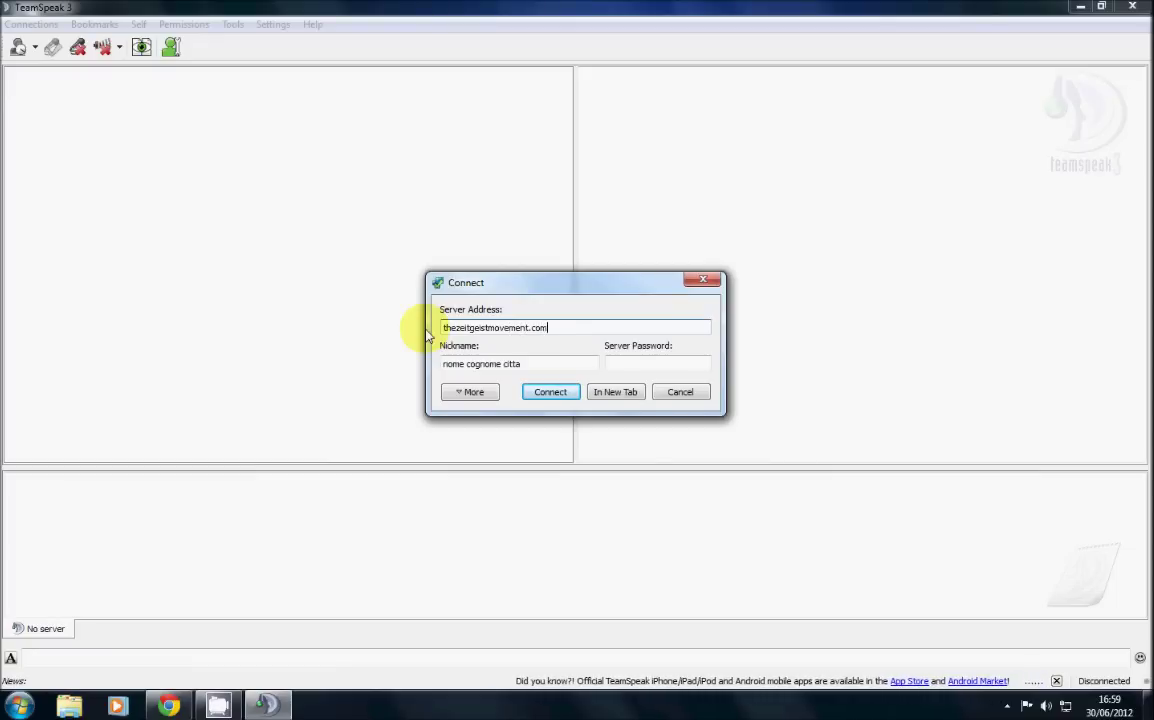
key(Tab)
- Enter the server password, connect to the server and dismiss the host message
click(651, 368)
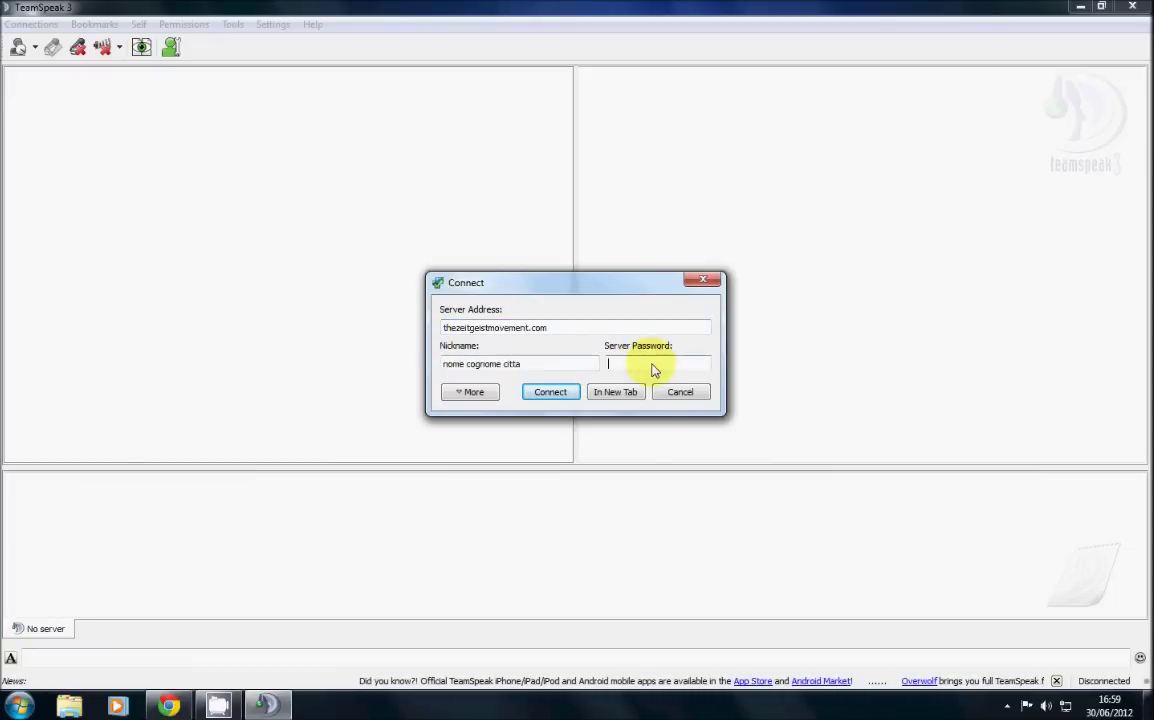
text(••)
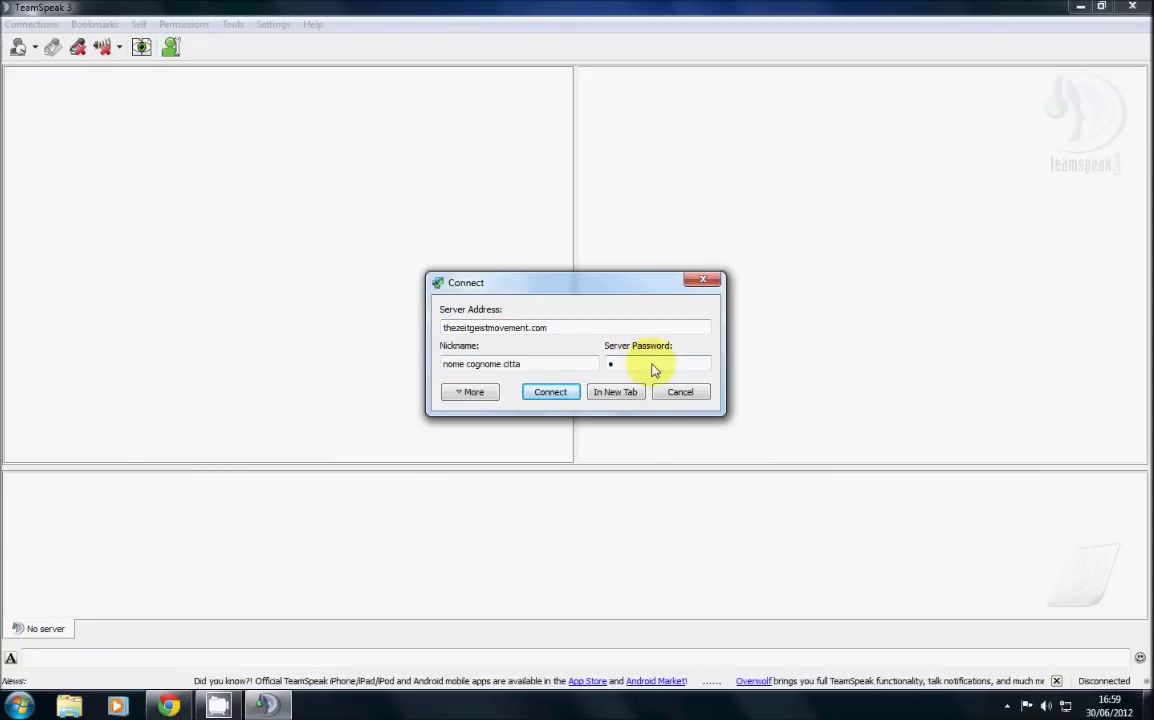
text(••••)
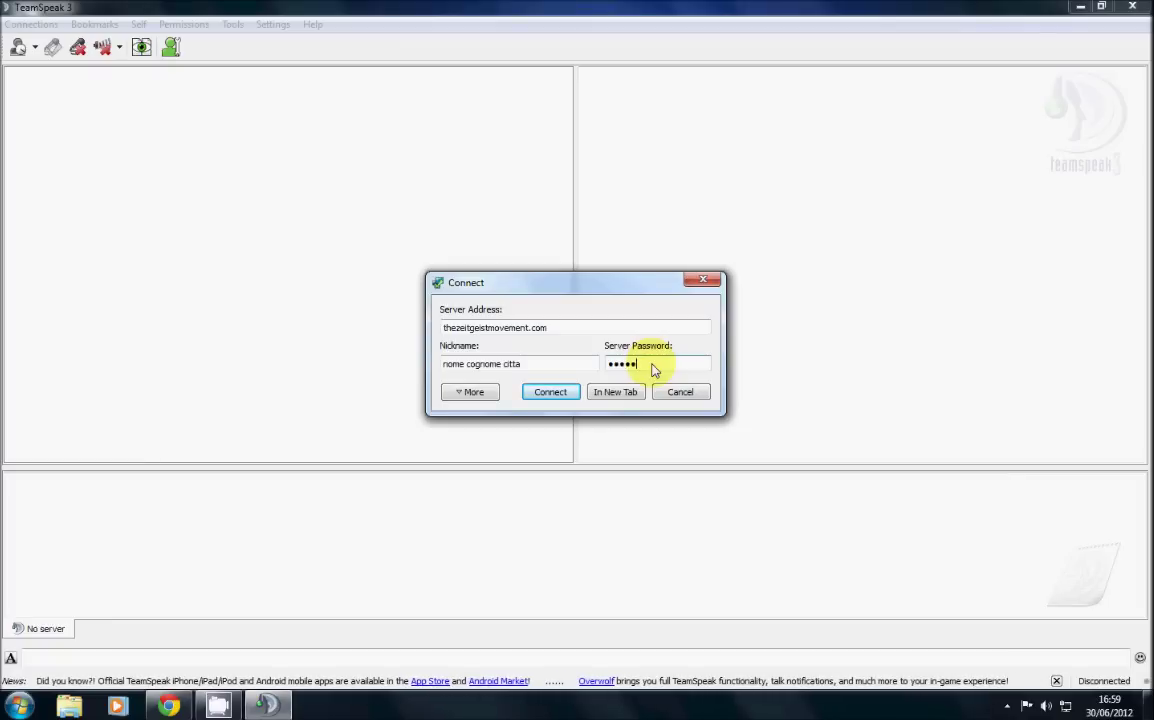
text(•••)
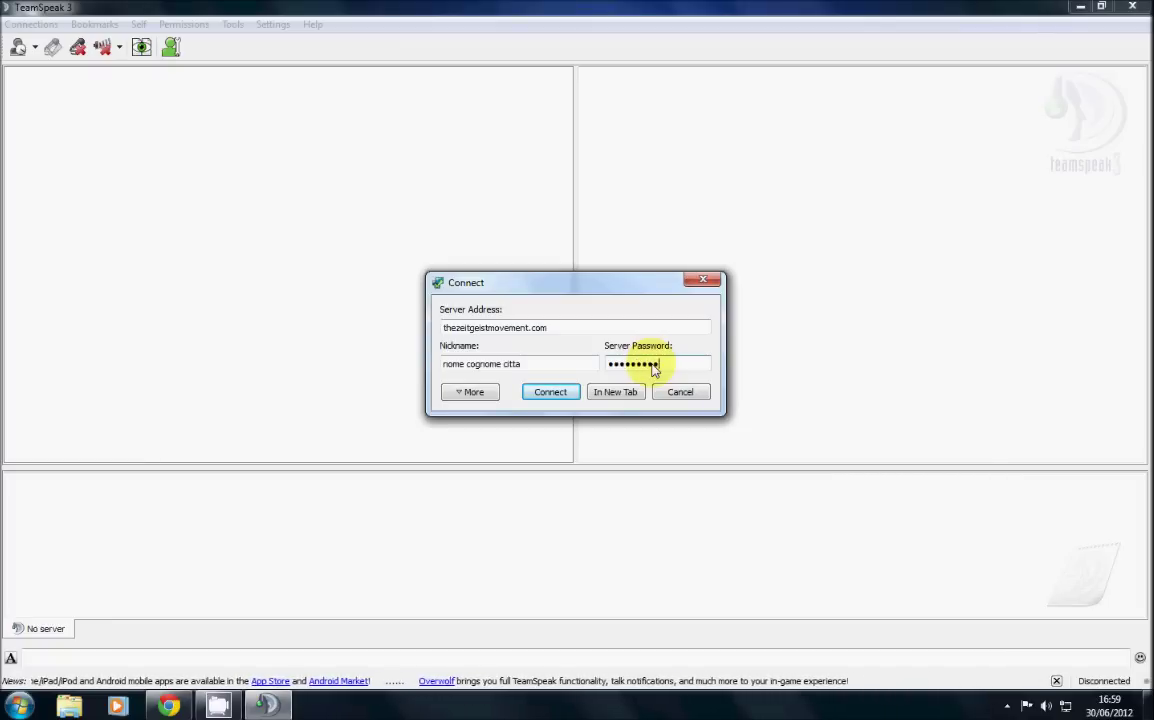
click(550, 392)
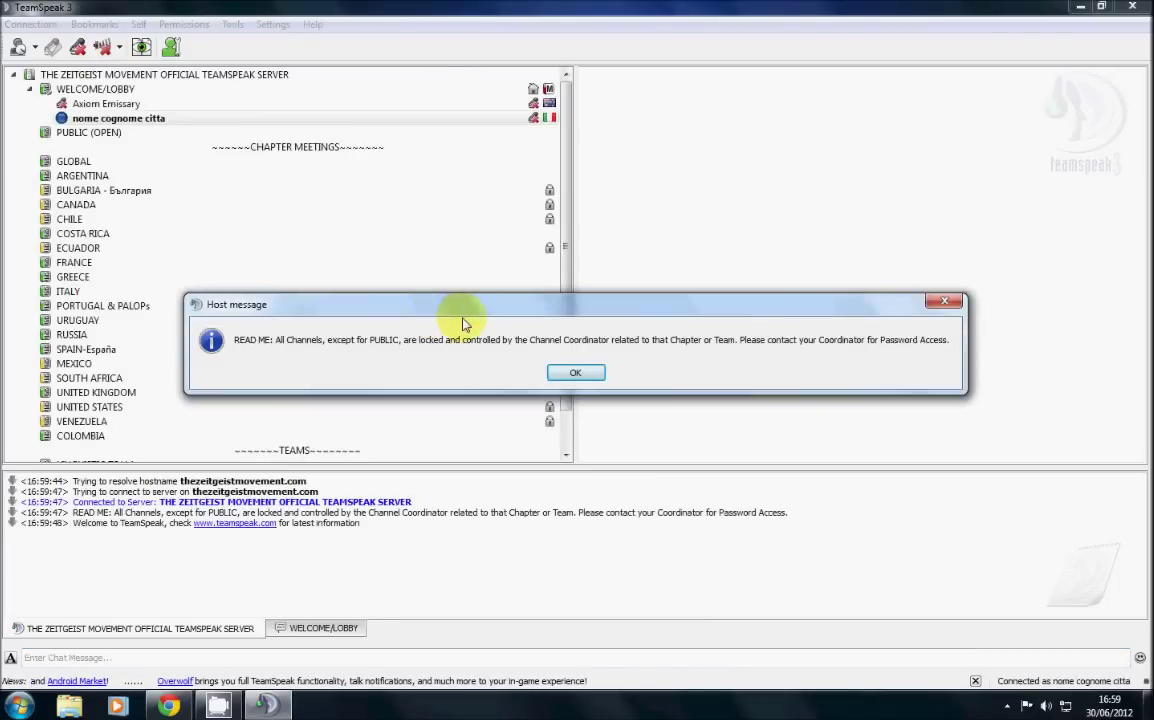
click(577, 373)
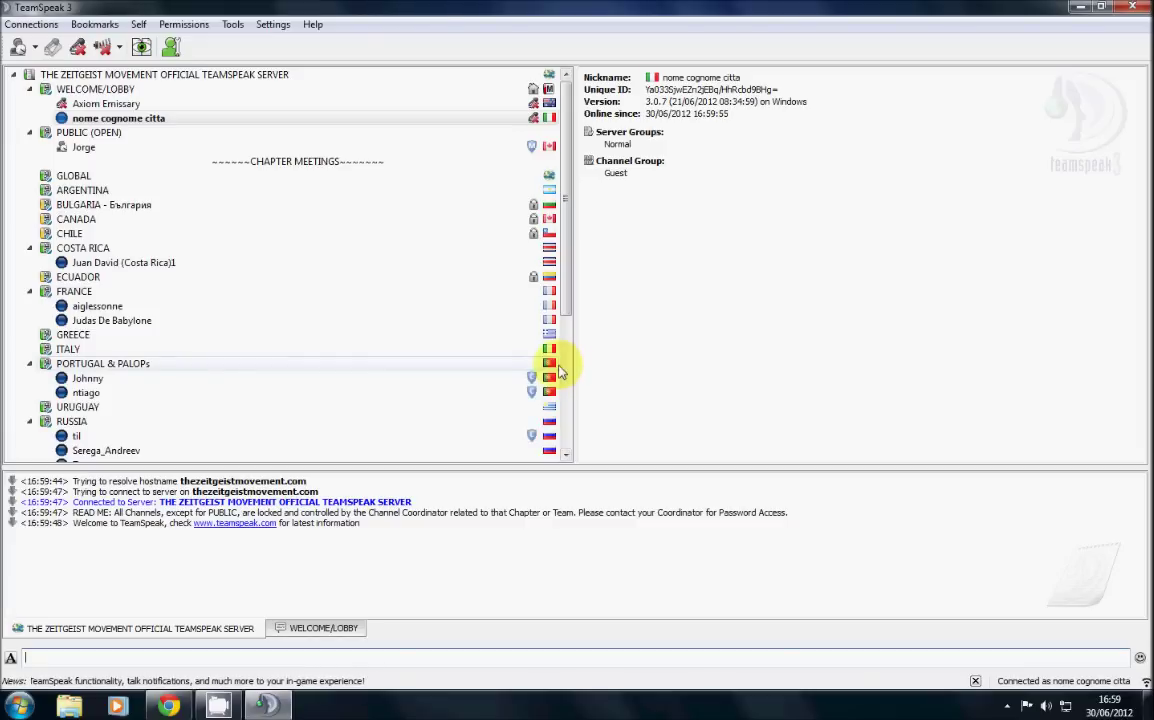
- Join the ITALY channel under the chapter meetings and view its description
scroll(358, 305, down, 1)
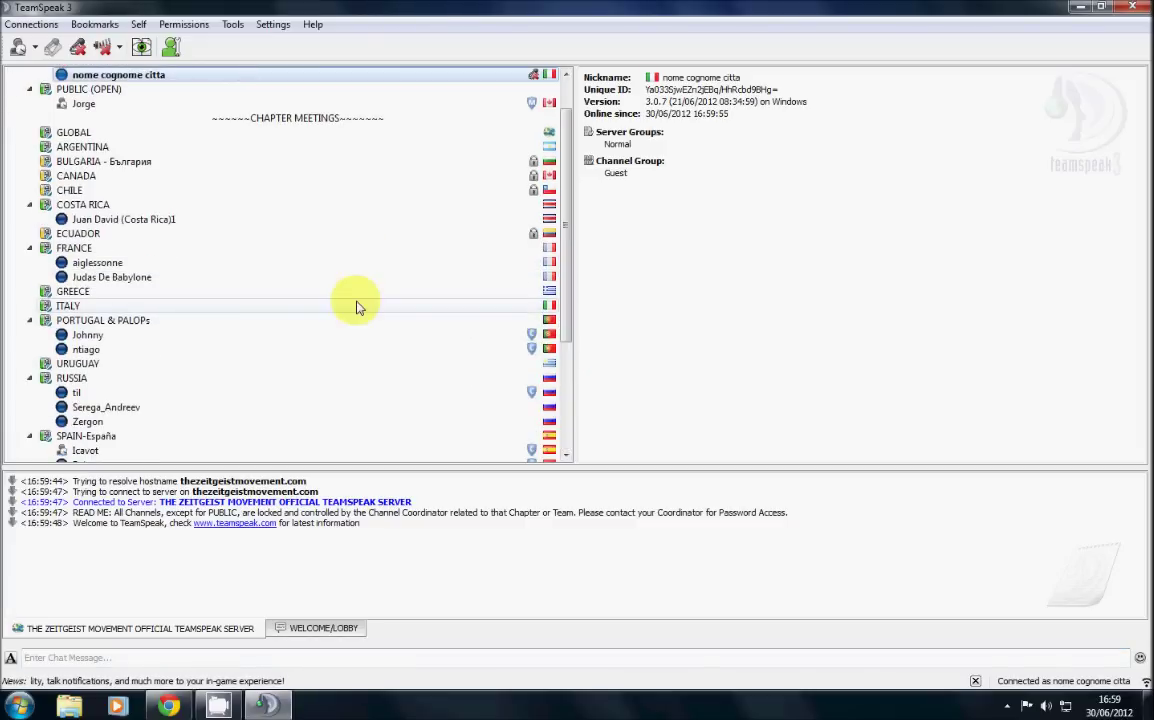
scroll(358, 307, down, 2)
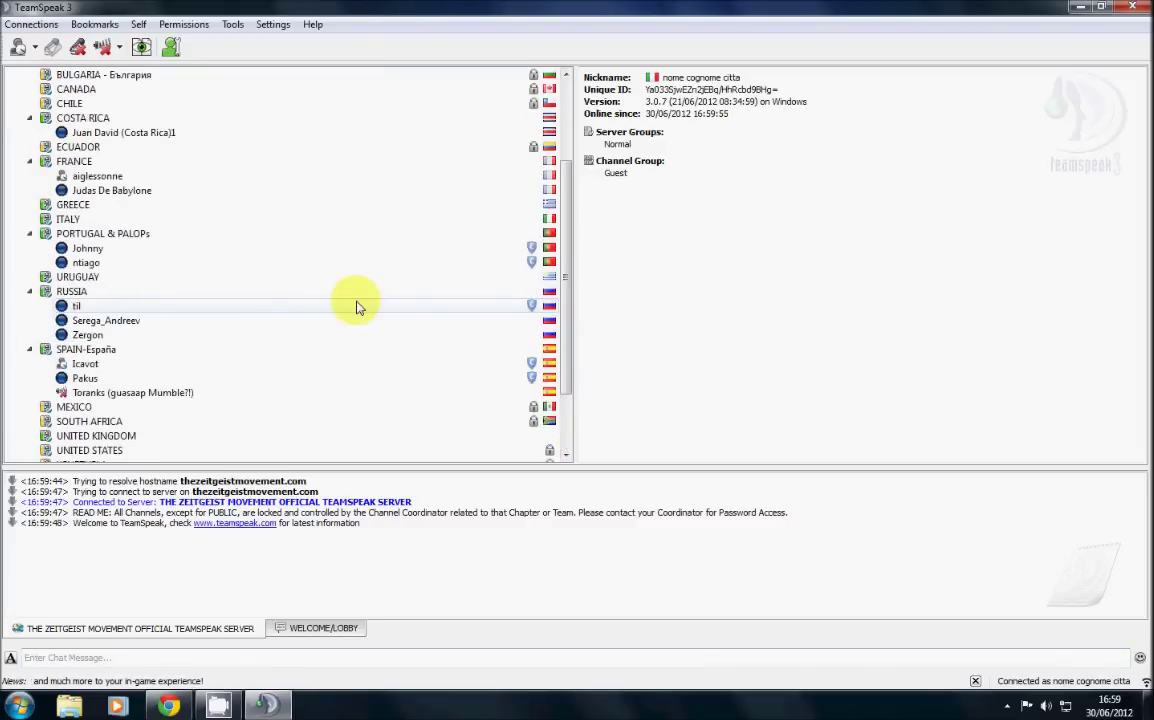
scroll(160, 333, up, 1)
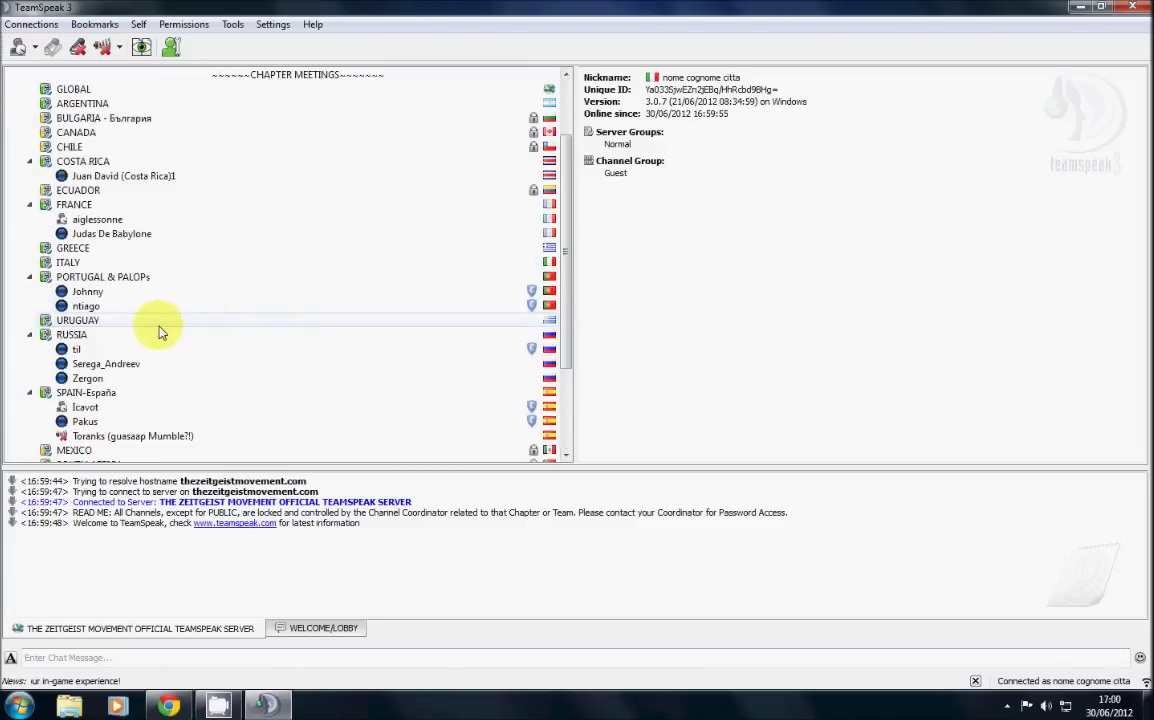
double_click(72, 262)
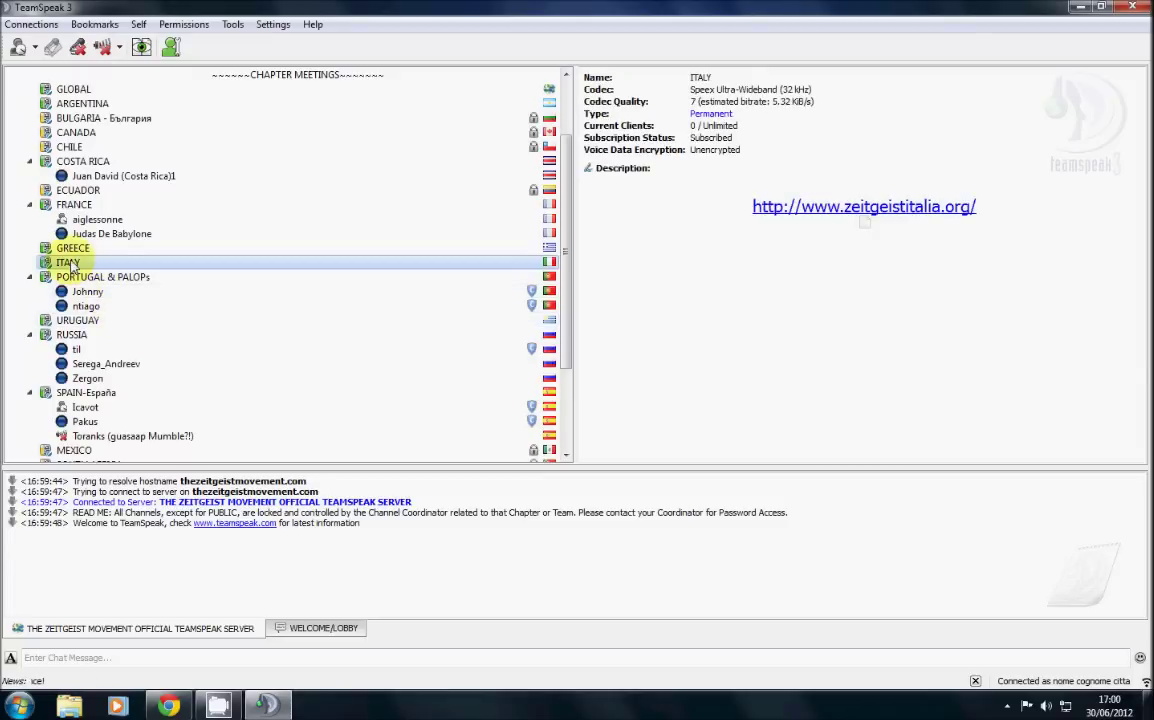
scroll(800, 300, down, 2)
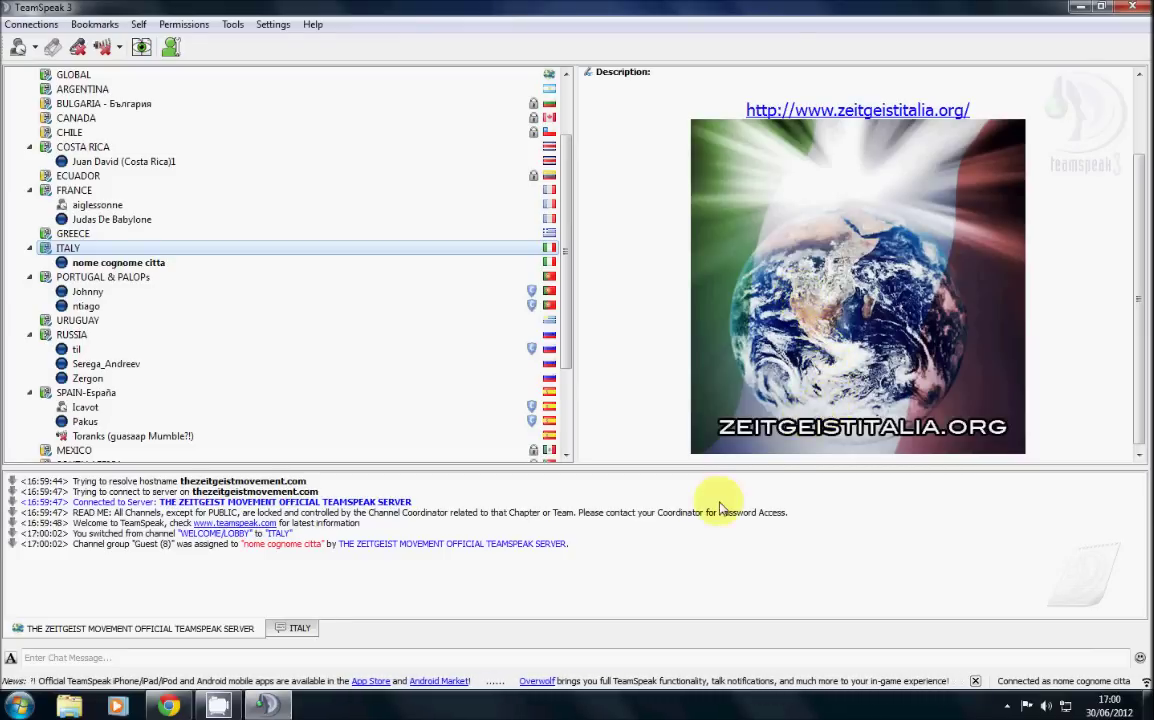
- Send the message "ciao" in the ITALY channel's text chat
click(293, 628)
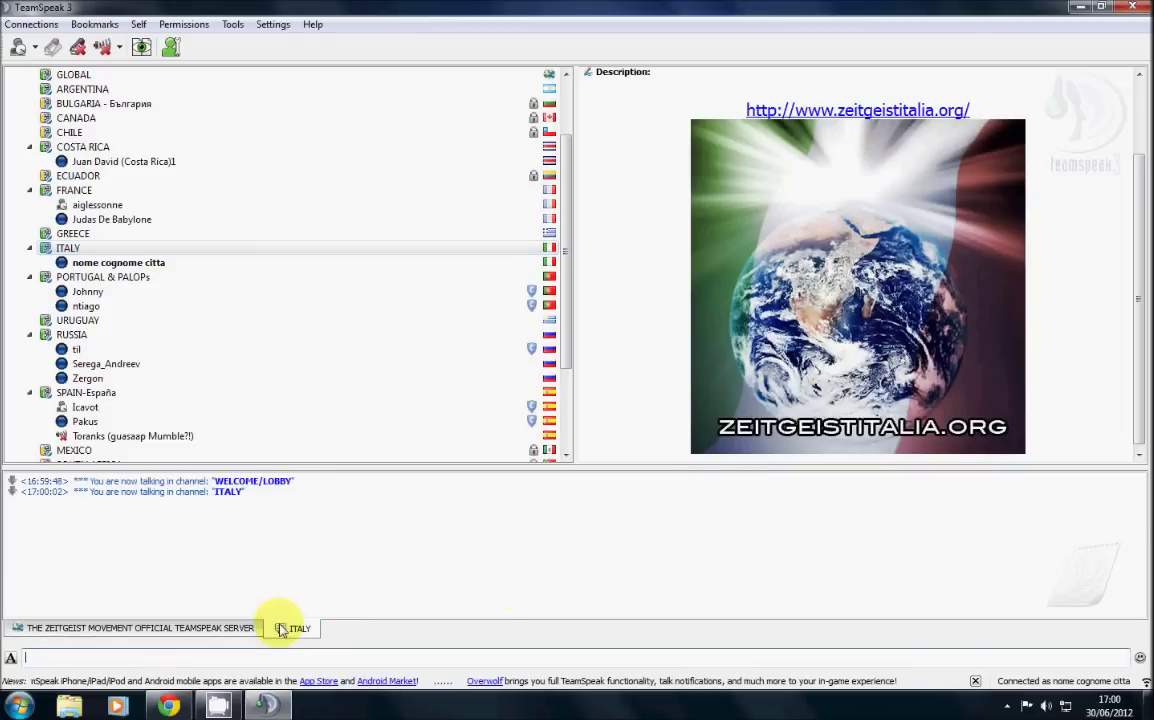
click(272, 658)
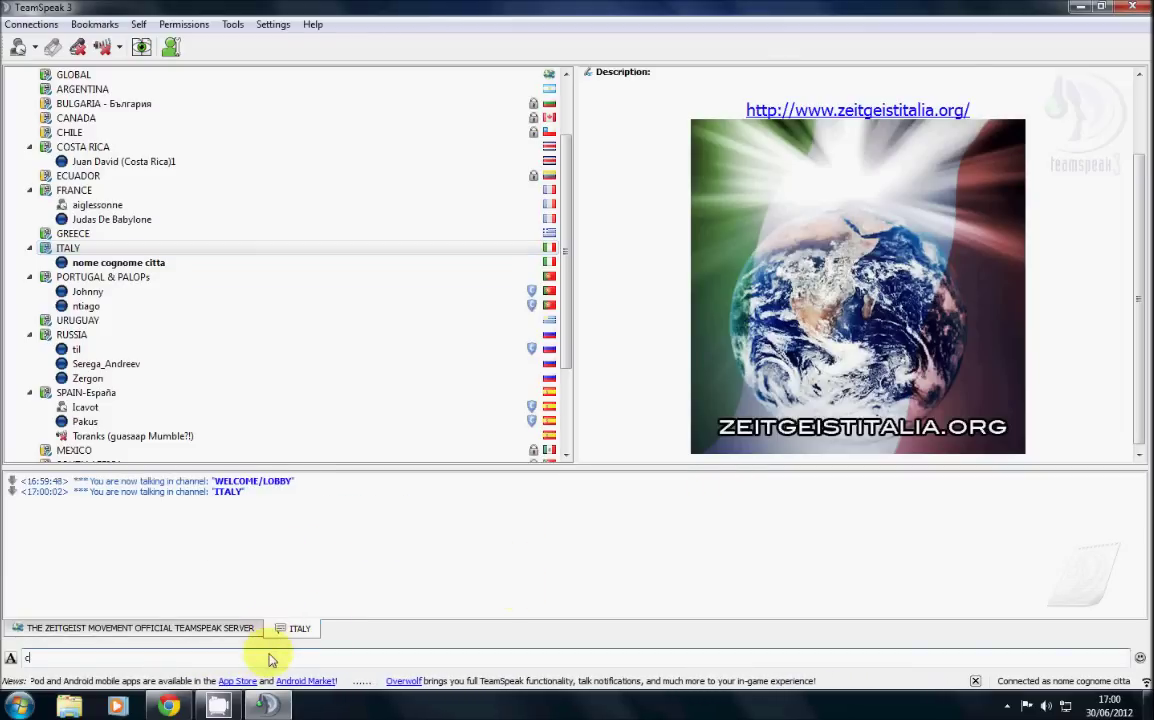
text(ciao)
key(Return)
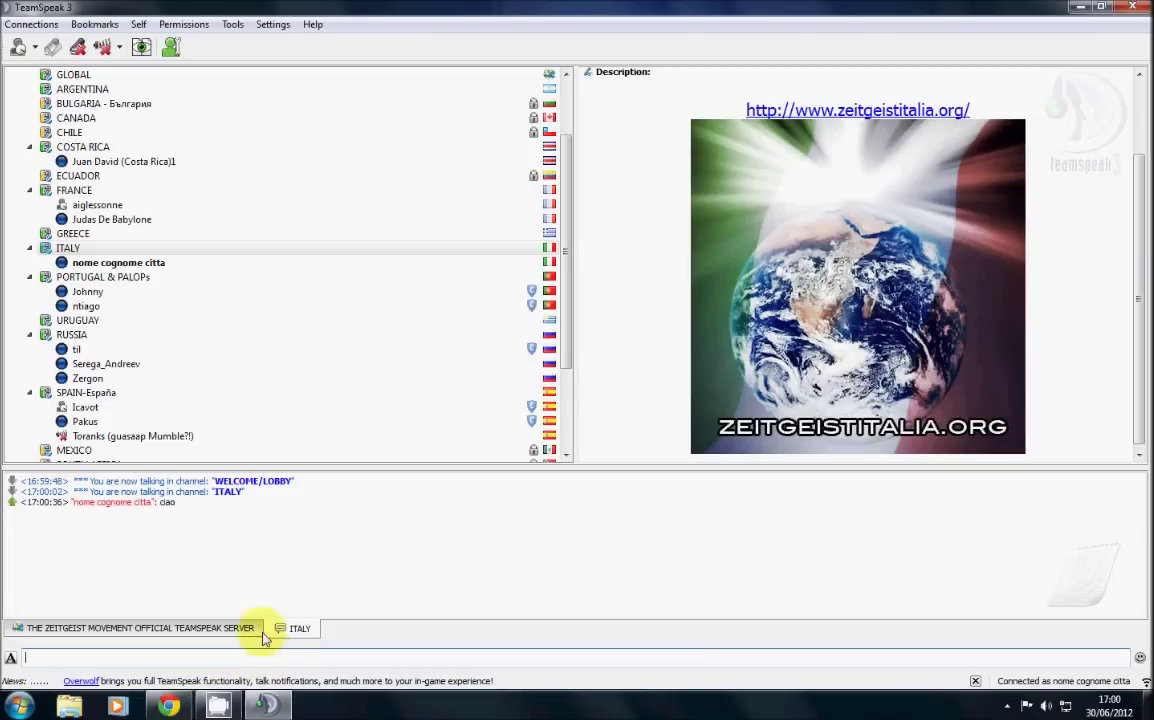
- View the list of collected URLs and close it
click(230, 25)
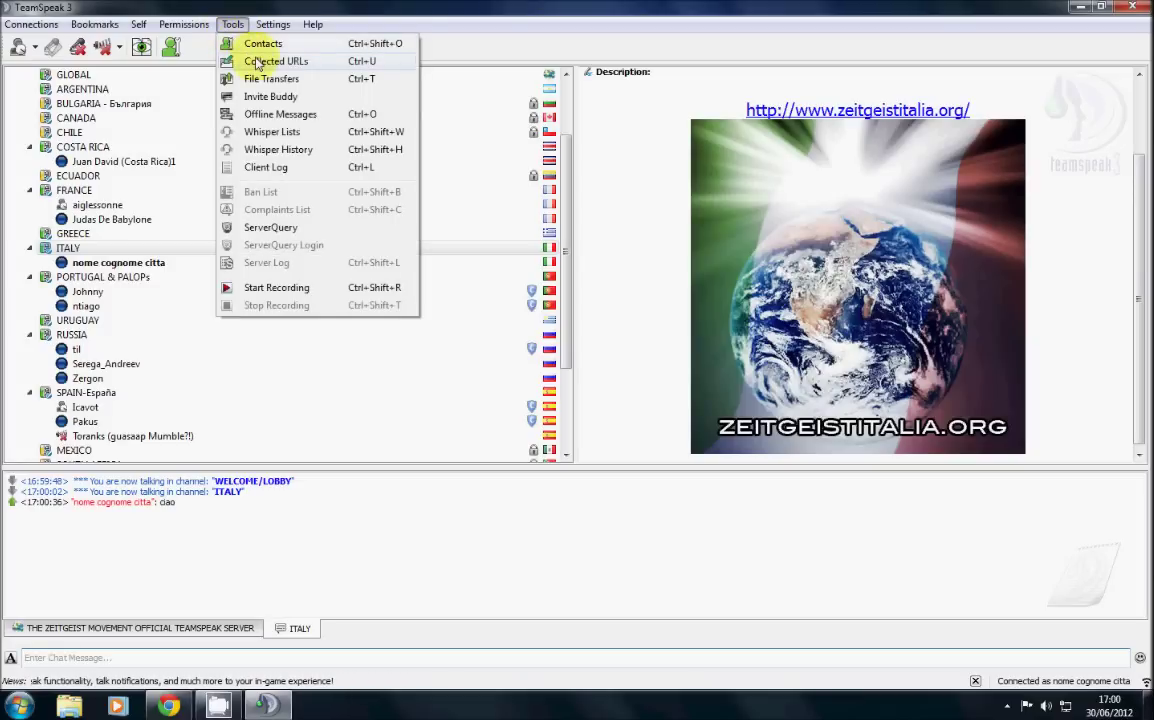
click(258, 63)
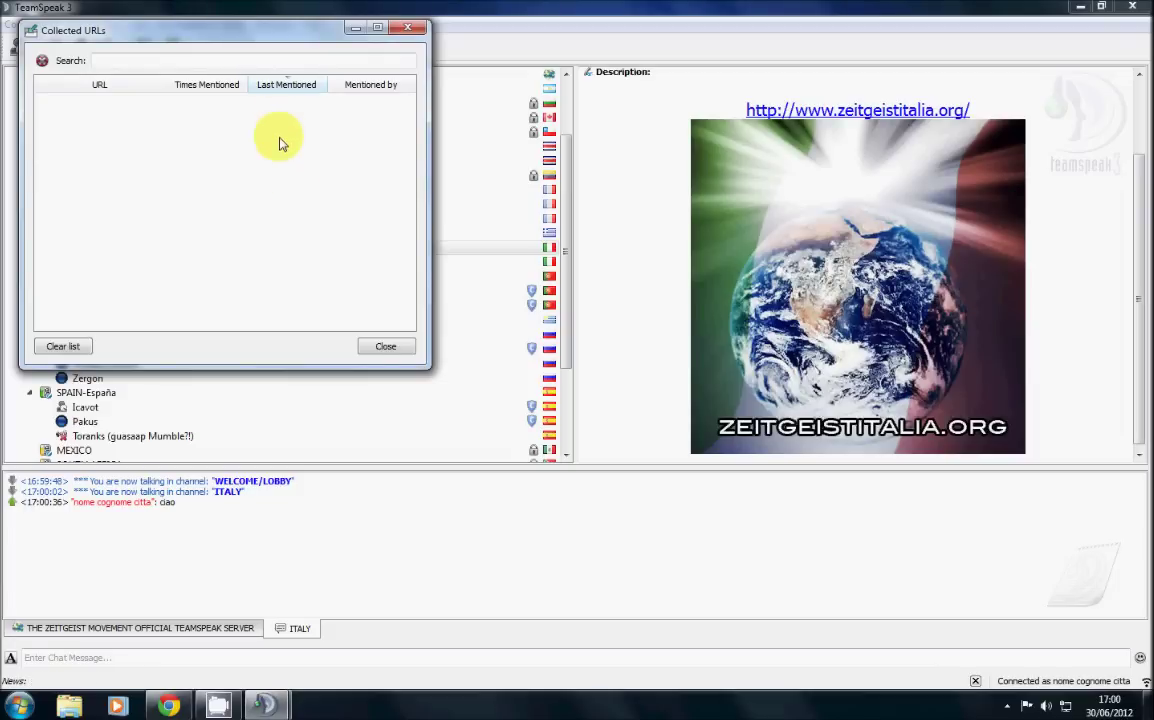
click(386, 352)
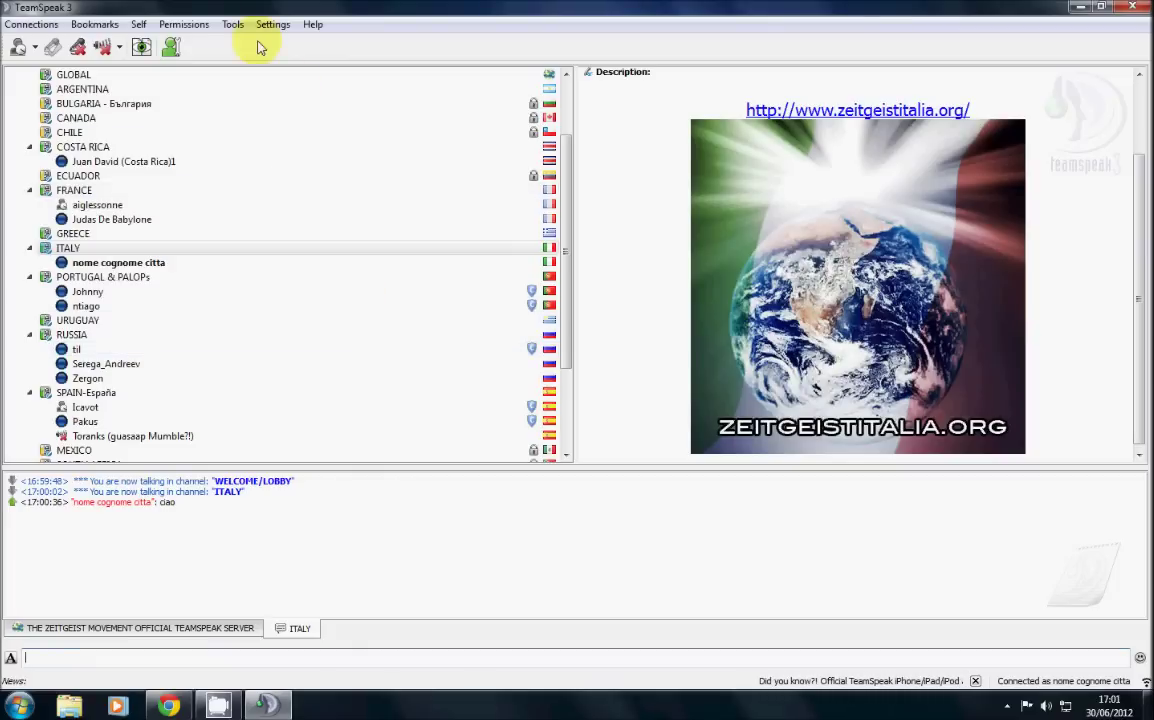
- Start recording the channel to a Wave file on the Desktop with the suggested file name, and stop the recording
click(233, 24)
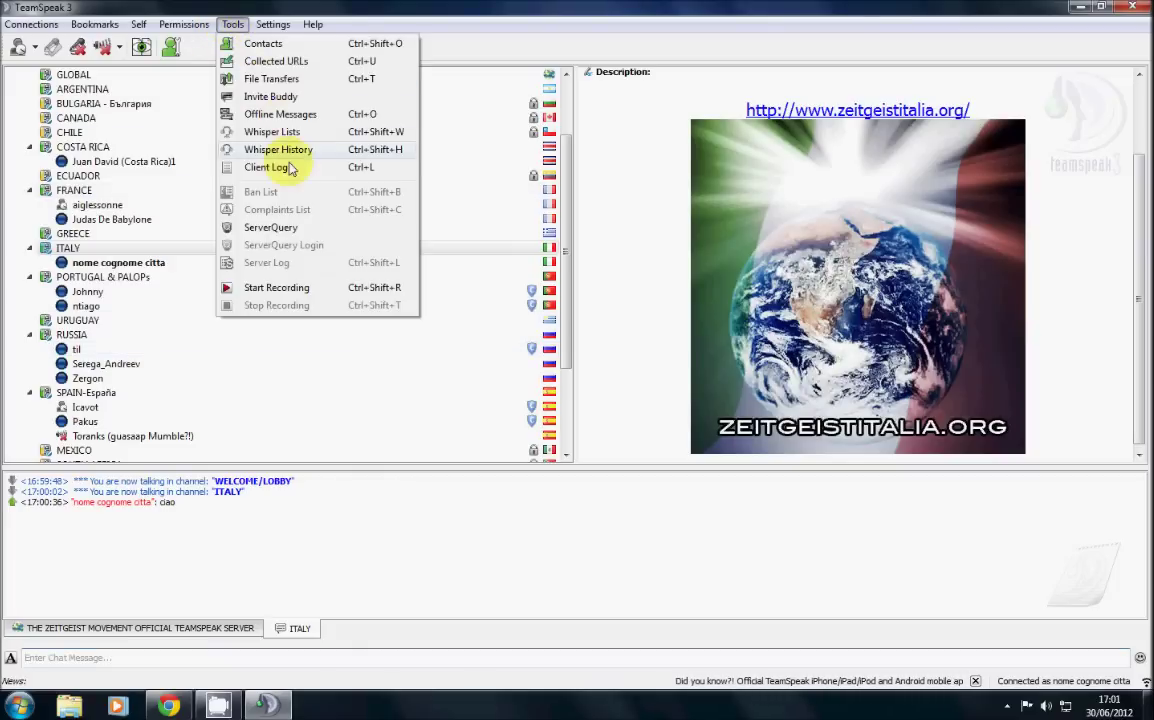
click(303, 293)
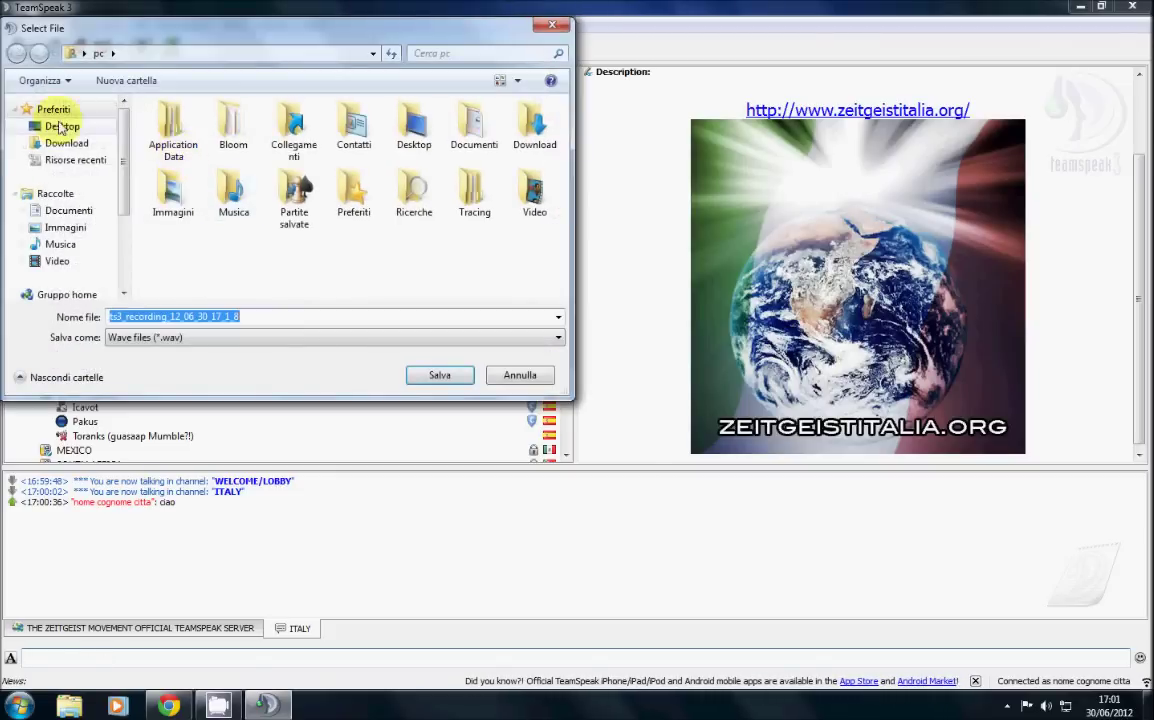
click(60, 127)
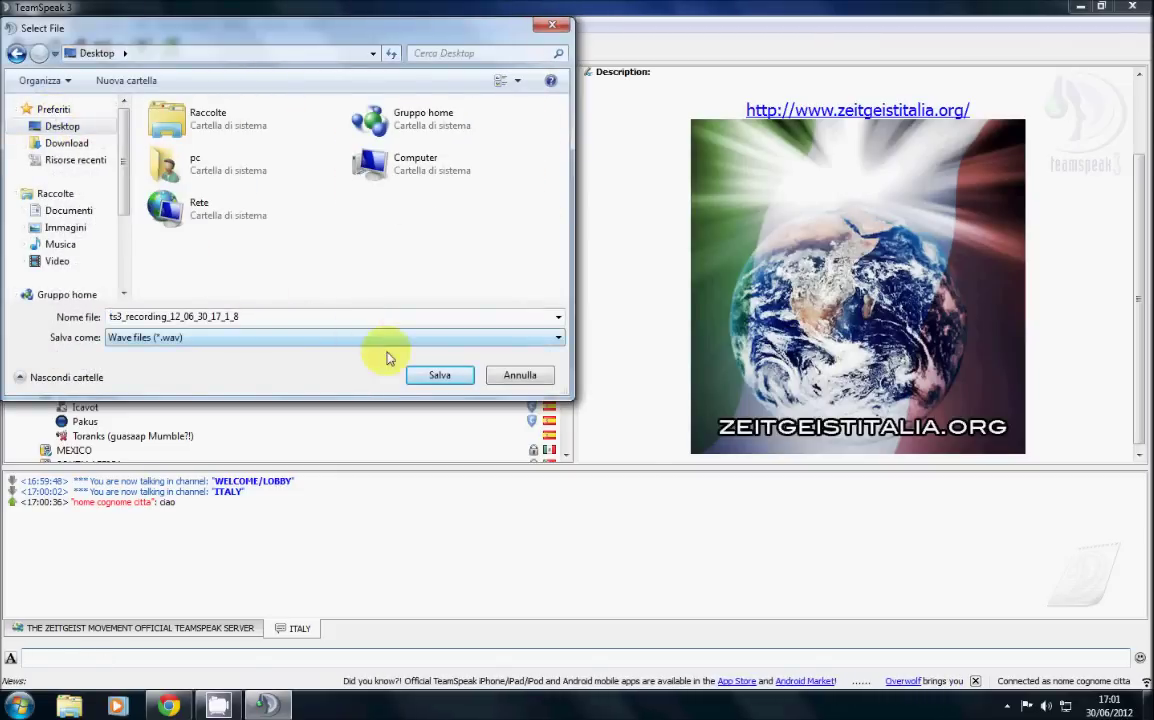
click(440, 378)
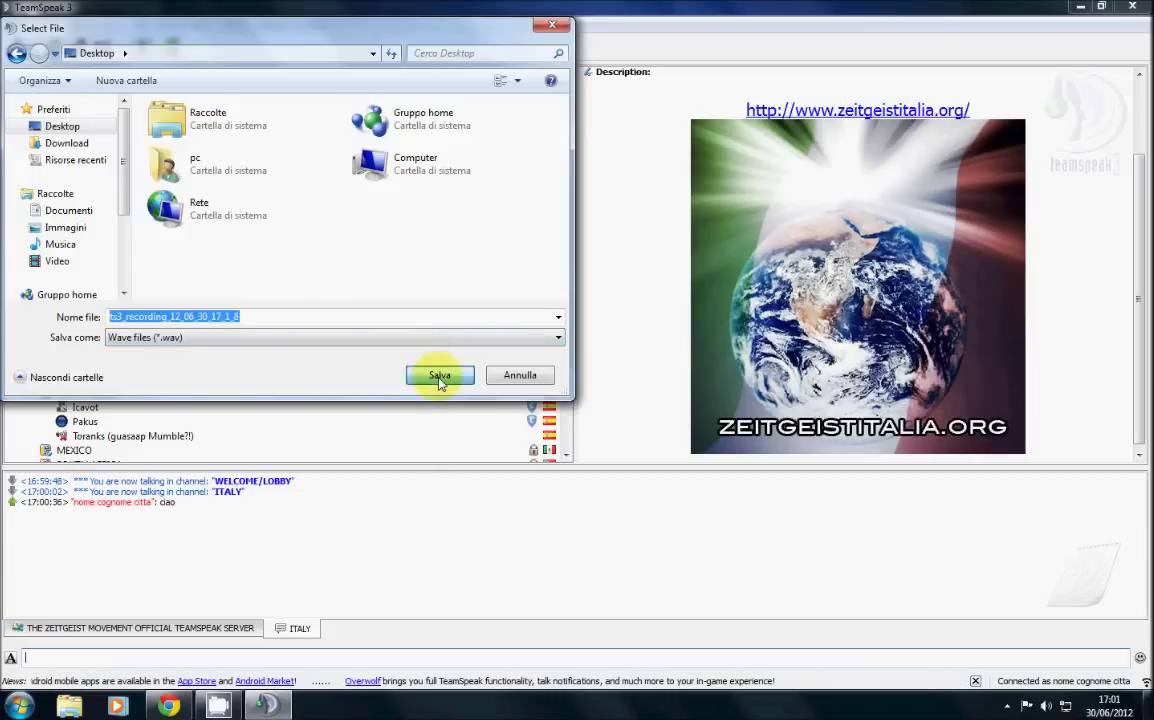
click(233, 28)
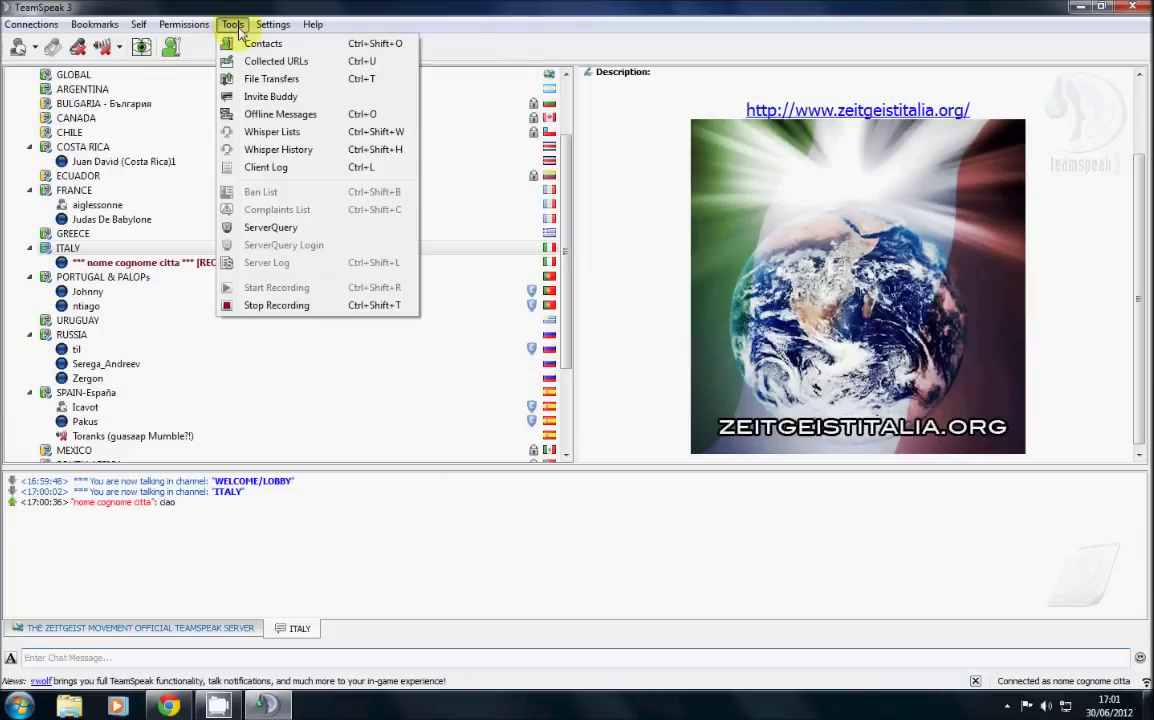
click(302, 305)
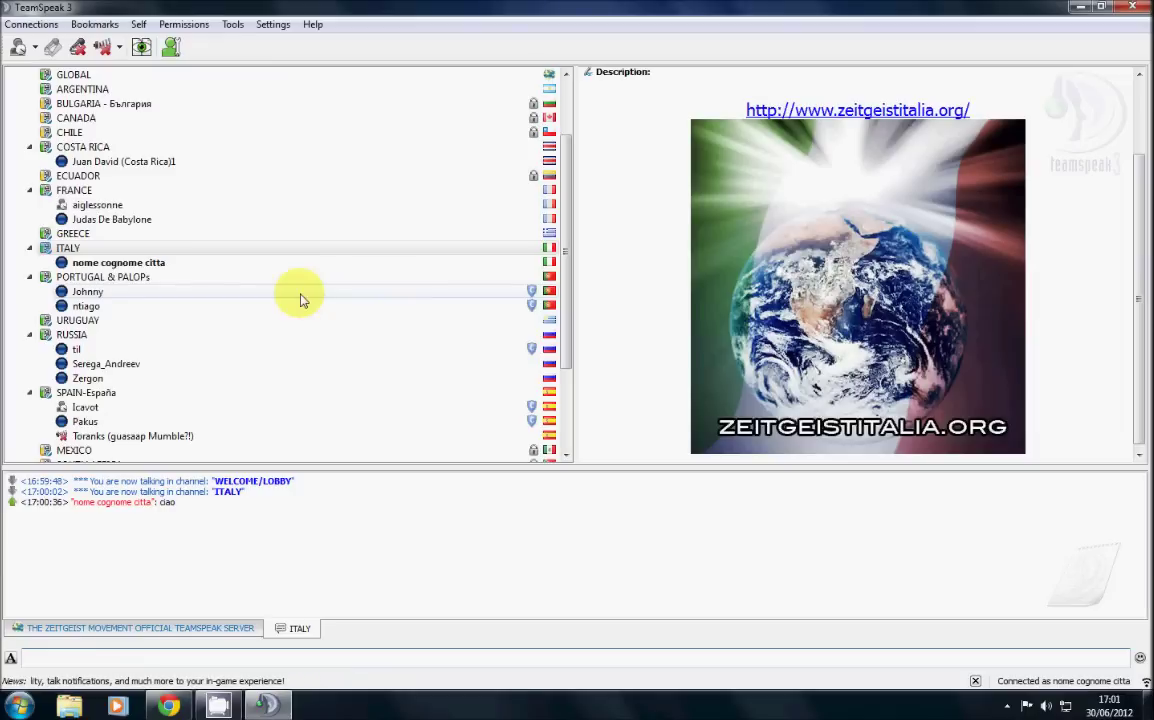